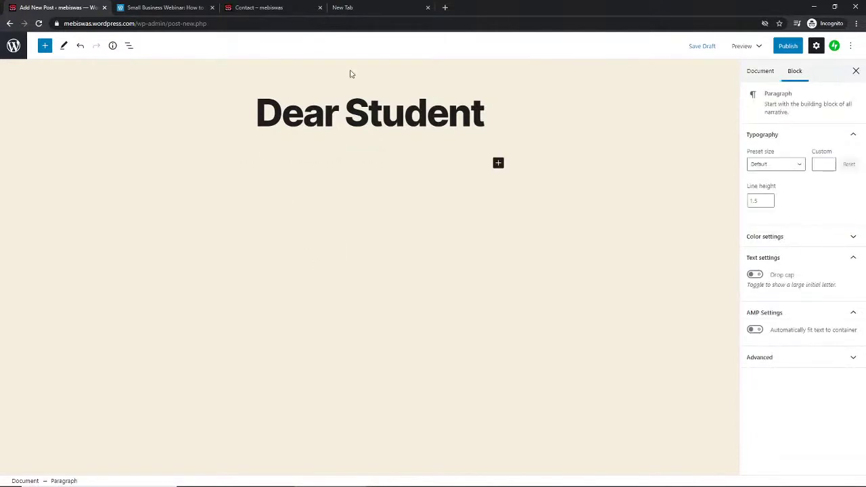
Examine the block library from the empty paragraph, covering common, formatting, layout, widget, embed, earn and grow blocks
click(345, 113)
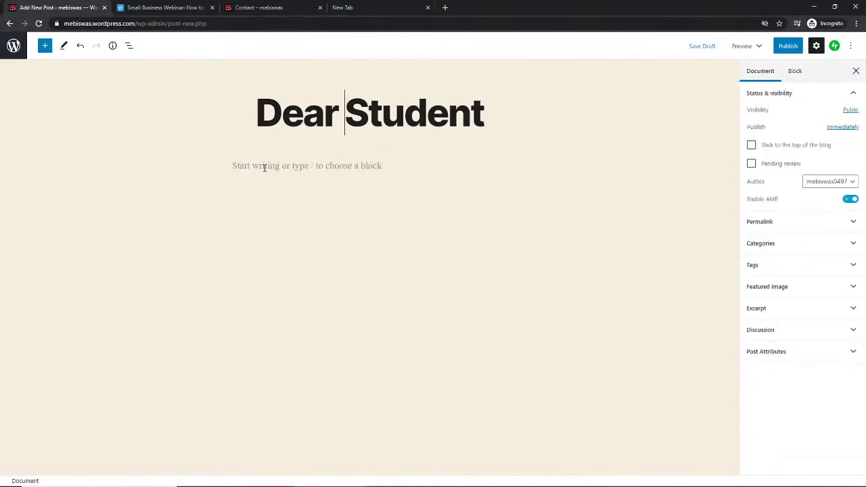
click(356, 166)
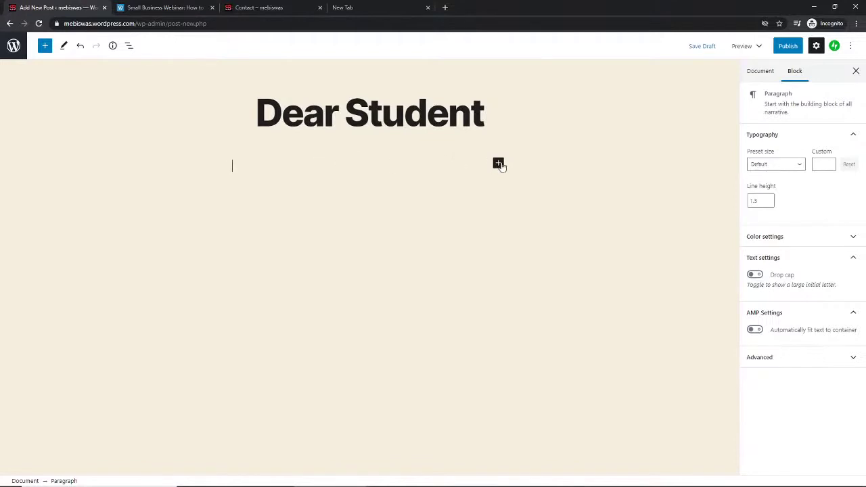
click(499, 164)
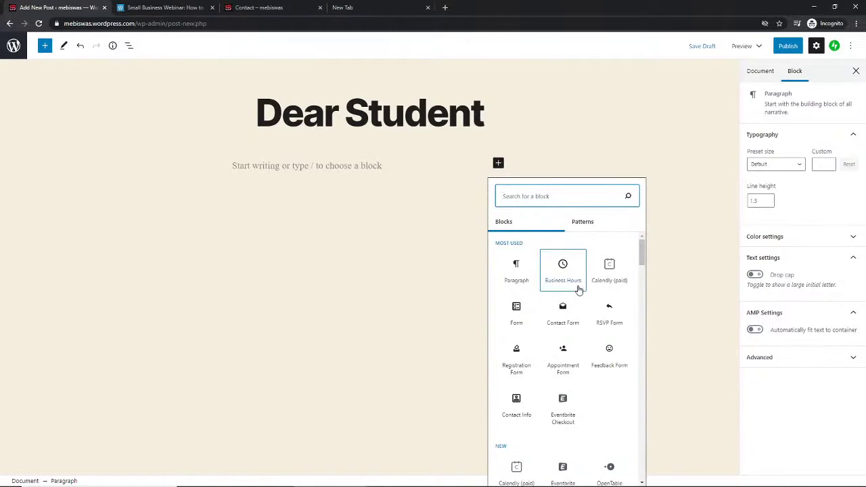
click(643, 254)
mouse_move(643, 254)
mouse_down()
mouse_move(652, 460)
mouse_move(652, 240)
mouse_up()
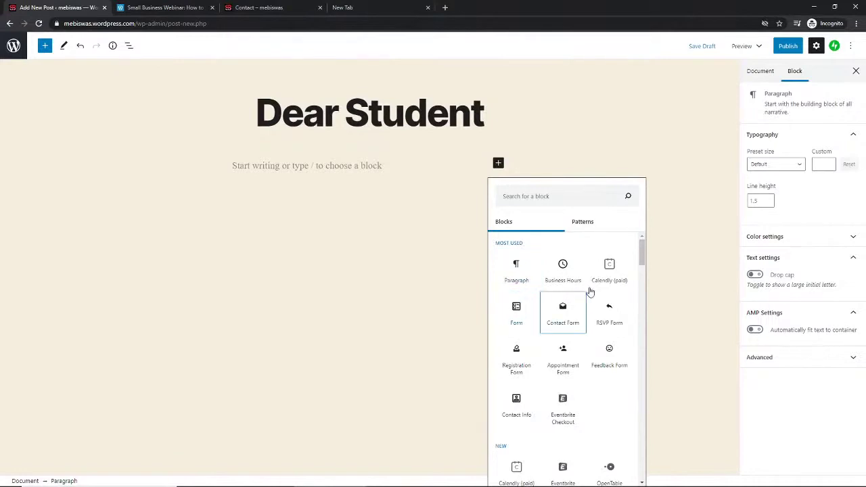
drag(643, 249, 644, 265)
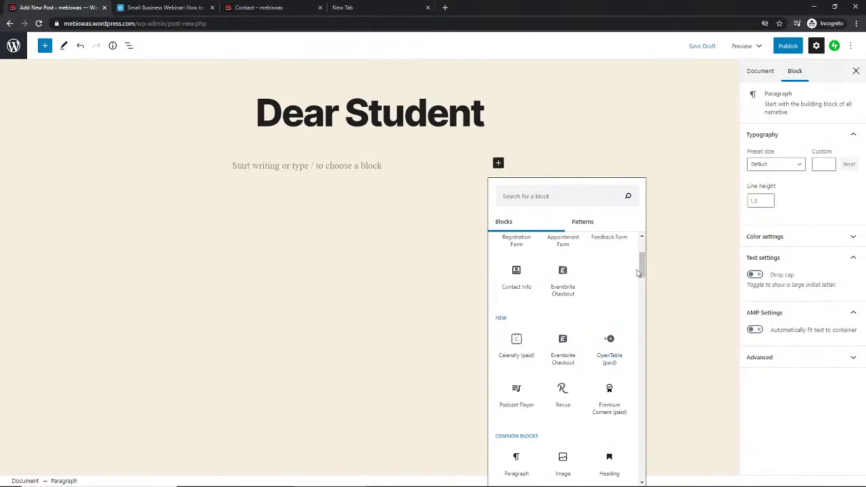
drag(640, 272, 643, 288)
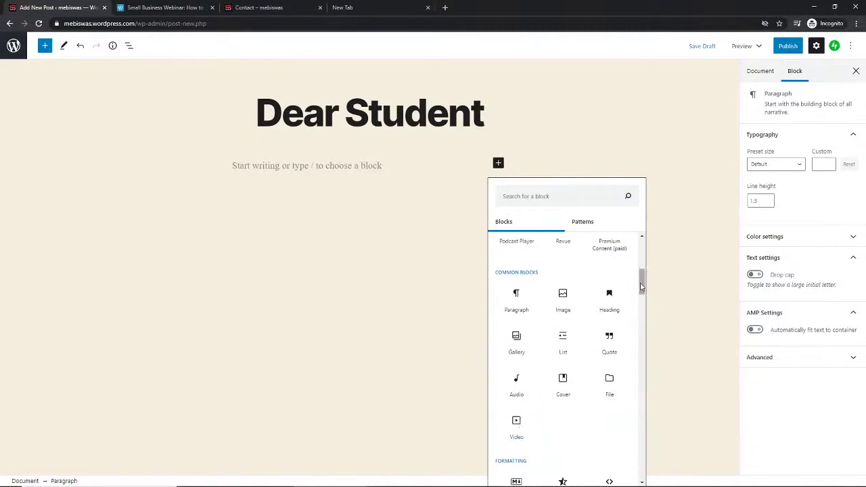
scroll(641, 287, up, 1)
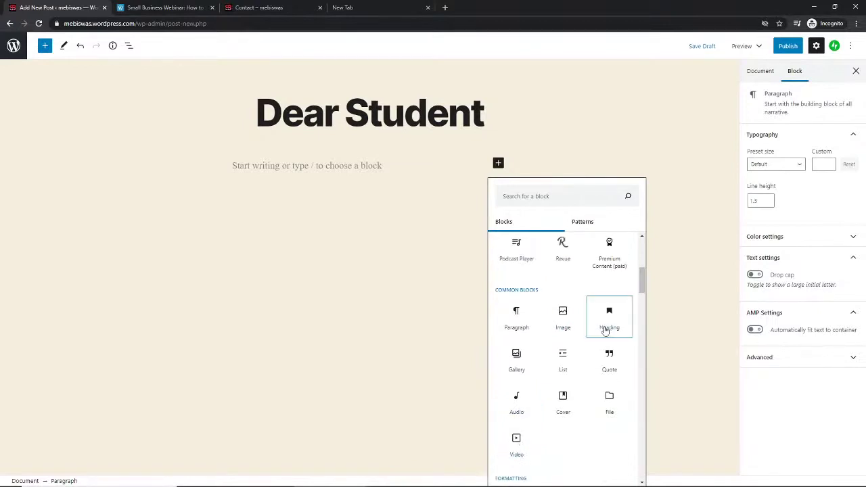
drag(642, 277, 644, 300)
scroll(645, 300, down, 1)
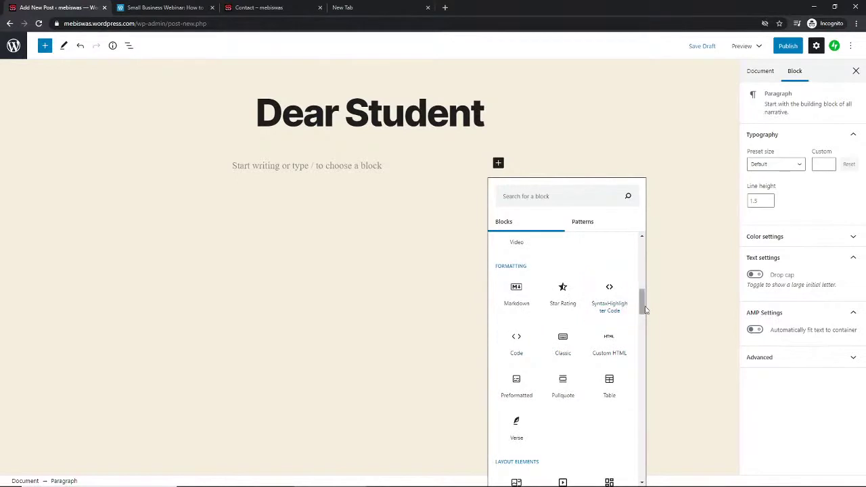
scroll(643, 308, down, 2)
scroll(643, 318, down, 2)
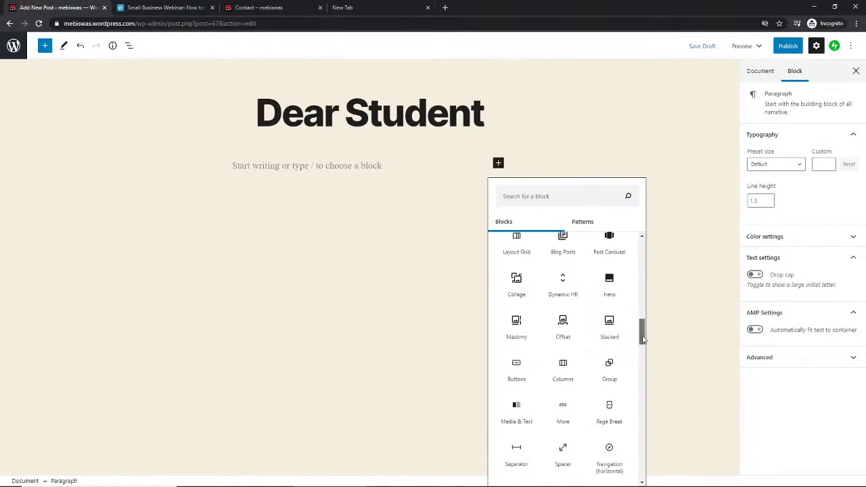
drag(644, 331, 644, 354)
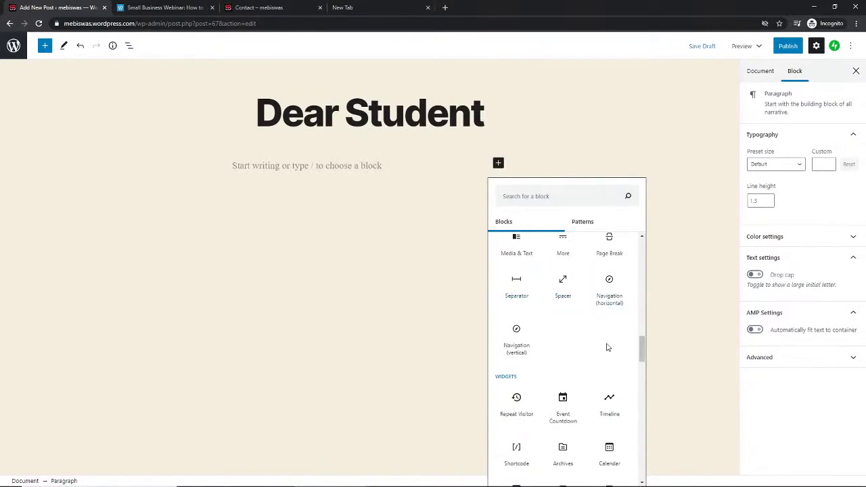
drag(642, 356, 650, 393)
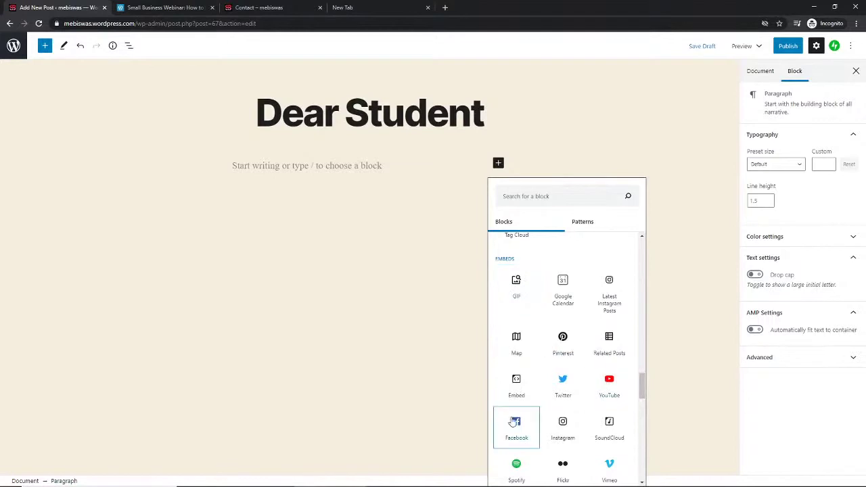
drag(645, 388, 647, 442)
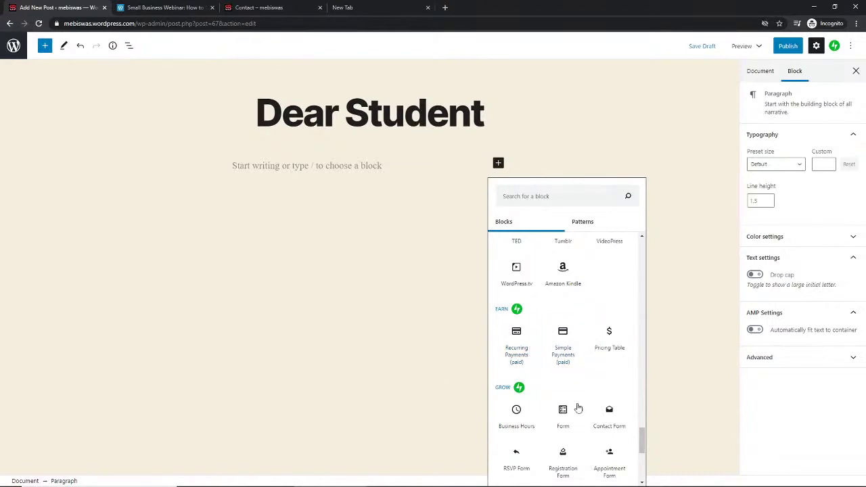
drag(645, 448, 643, 460)
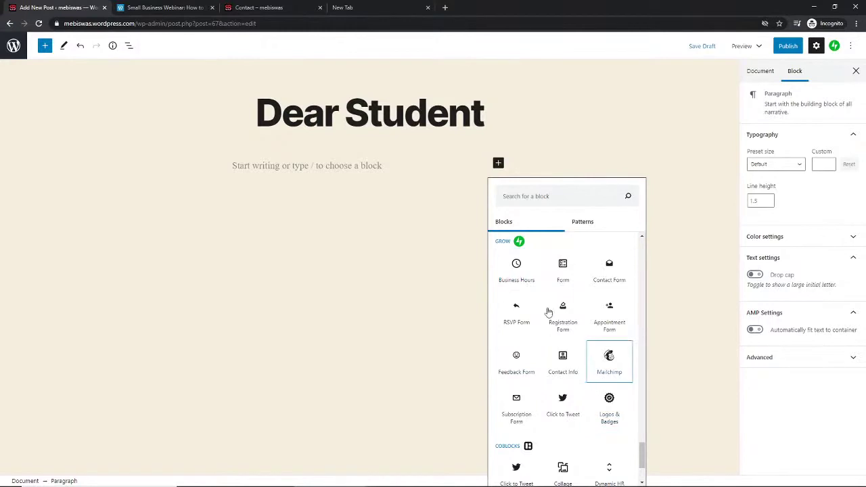
drag(643, 453, 643, 244)
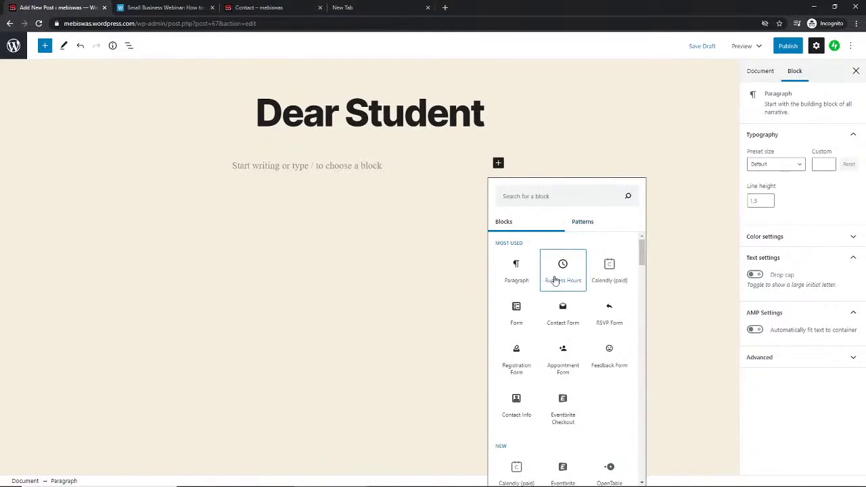
Write the paragraph "Today We learn What is wordpress.com and all of its feture." below the title and start a new one
click(316, 163)
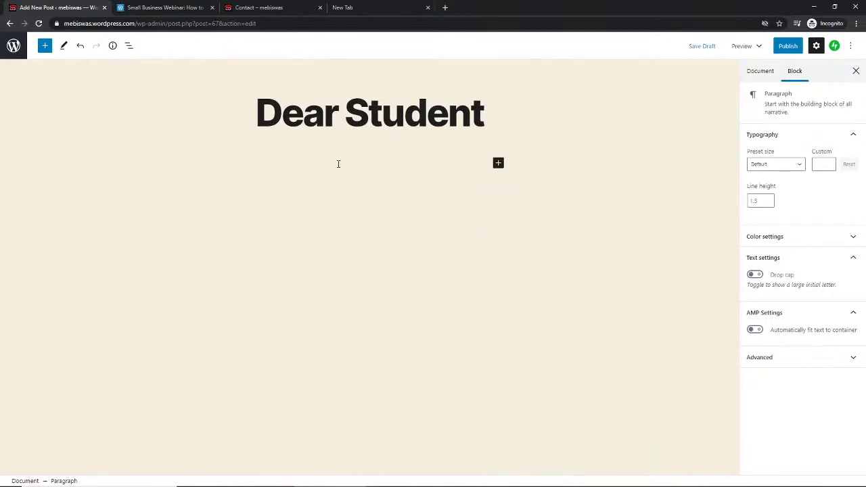
text(Today We learn Wh)
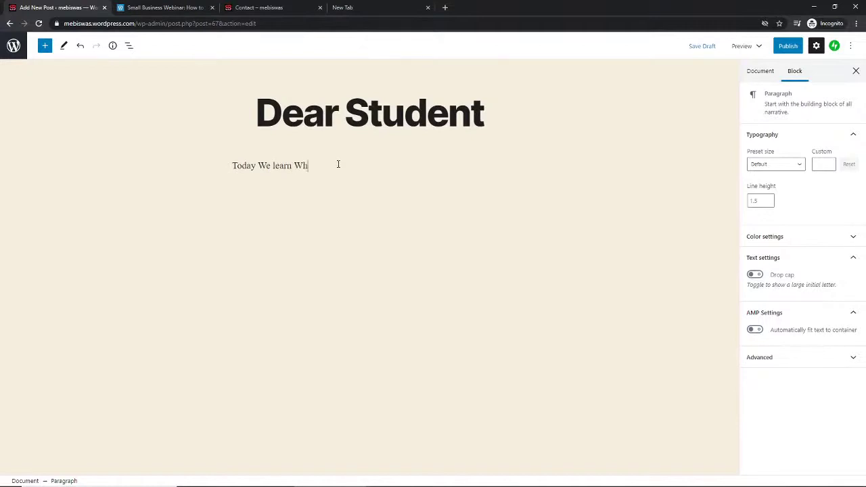
text(at iswordpress.com and all of its fe)
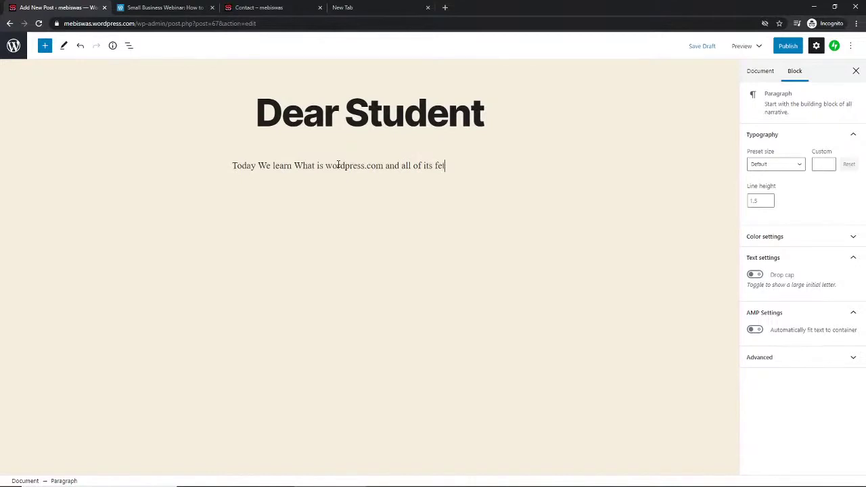
text(ruture.)
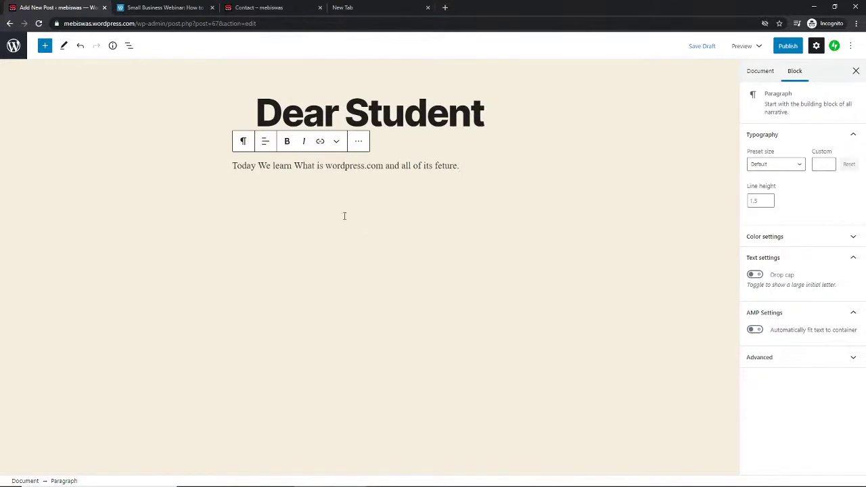
key(Return)
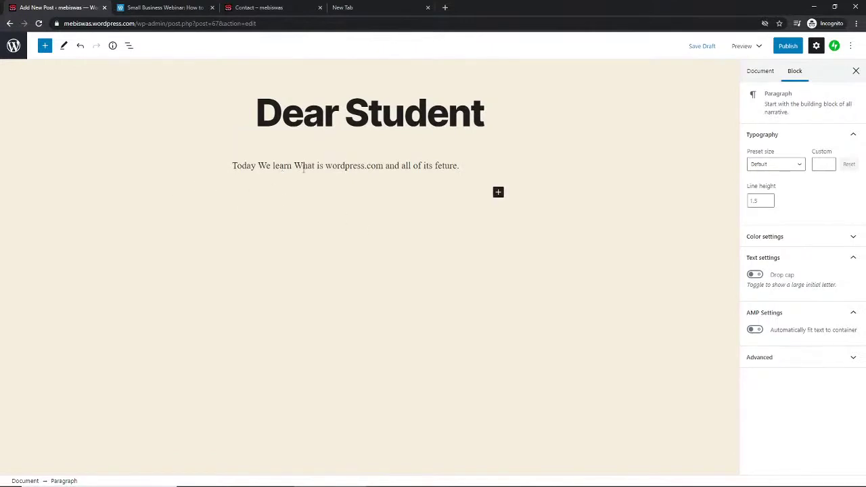
Transform the paragraph about wordpress.com into a Heading block
click(363, 165)
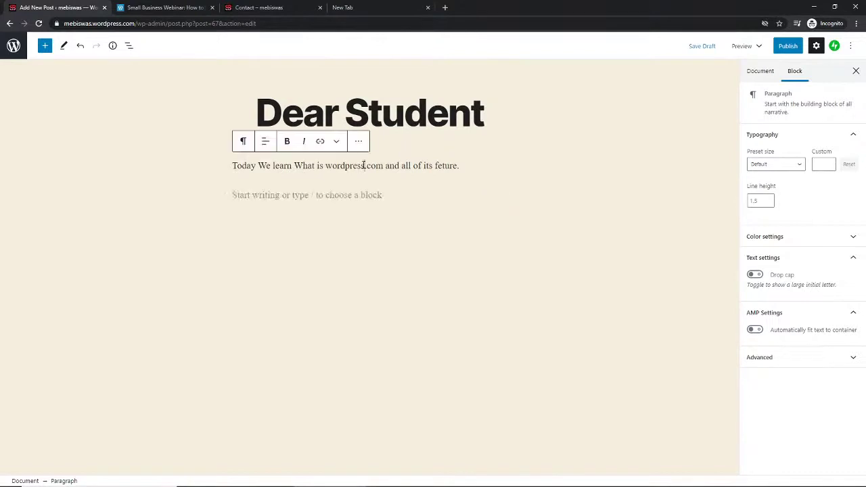
click(243, 144)
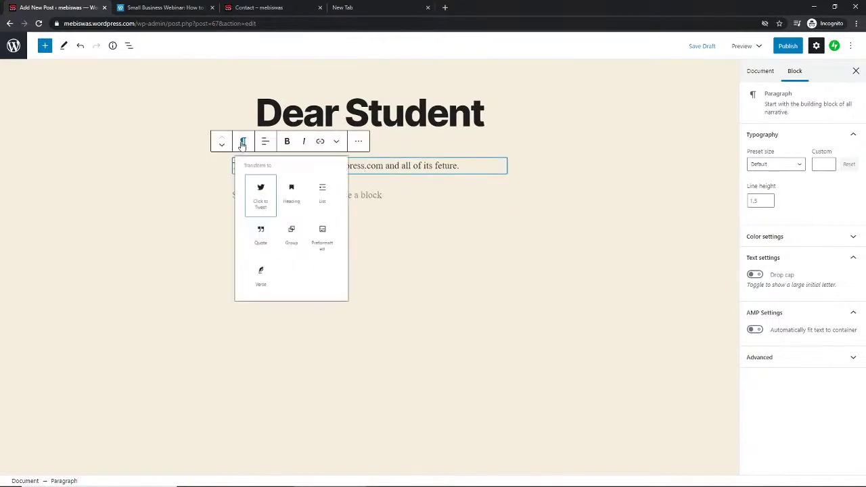
click(300, 200)
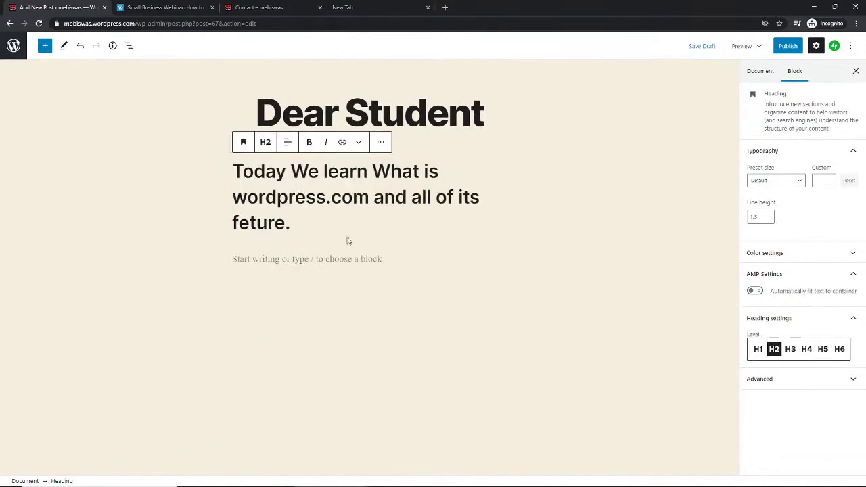
Write the paragraph "Lests make a list what we learn." below the heading and start a new one
click(326, 262)
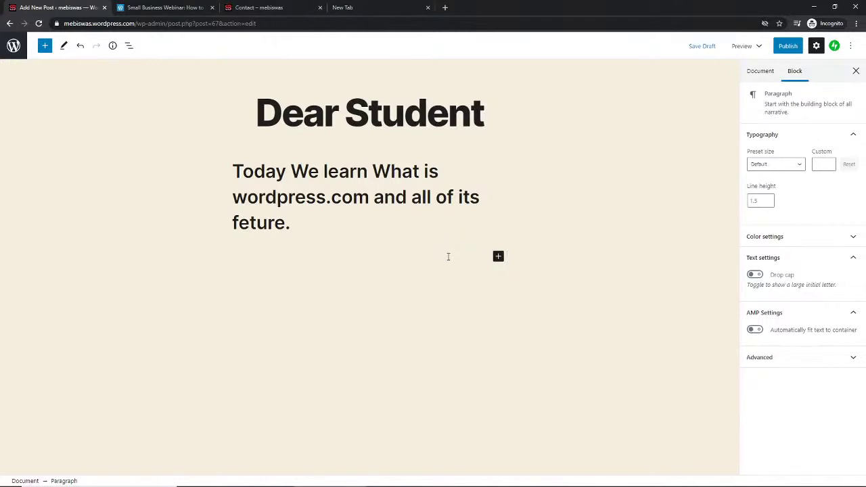
text(Lests make a list what)
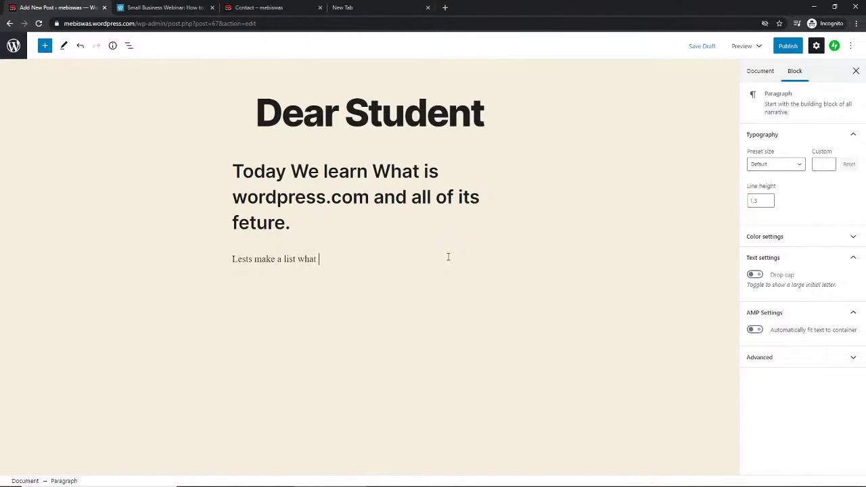
text( we learn.)
key(Return)
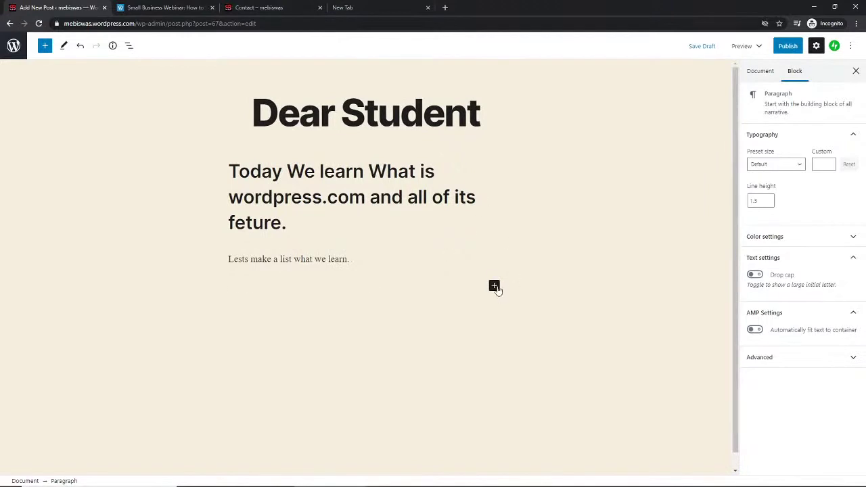
Insert a List block from the common blocks below the paragraph that introduces the list
click(494, 285)
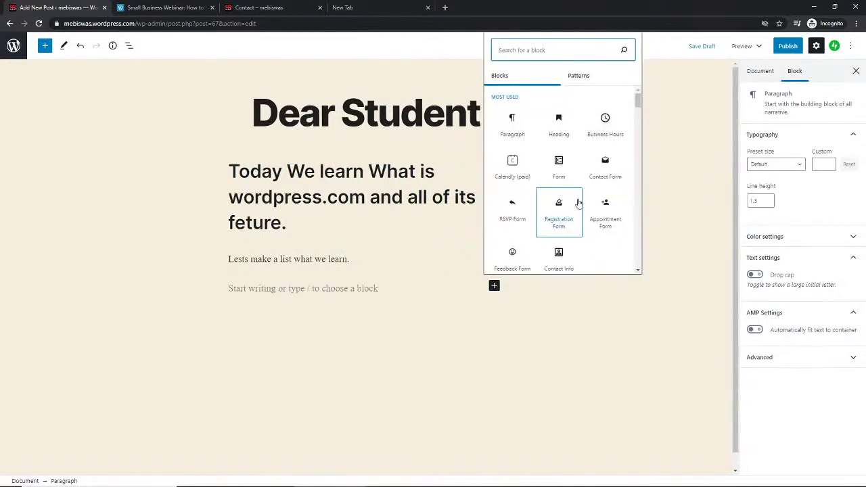
click(637, 101)
drag(636, 102, 637, 104)
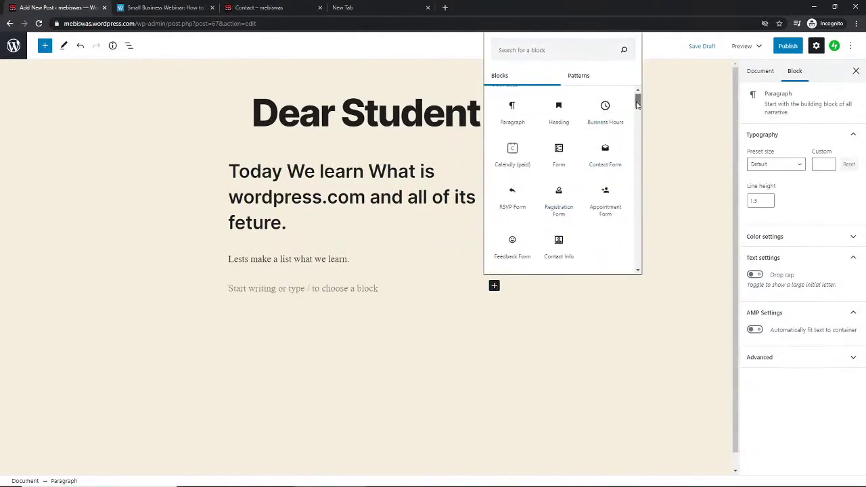
scroll(613, 154, down, 5)
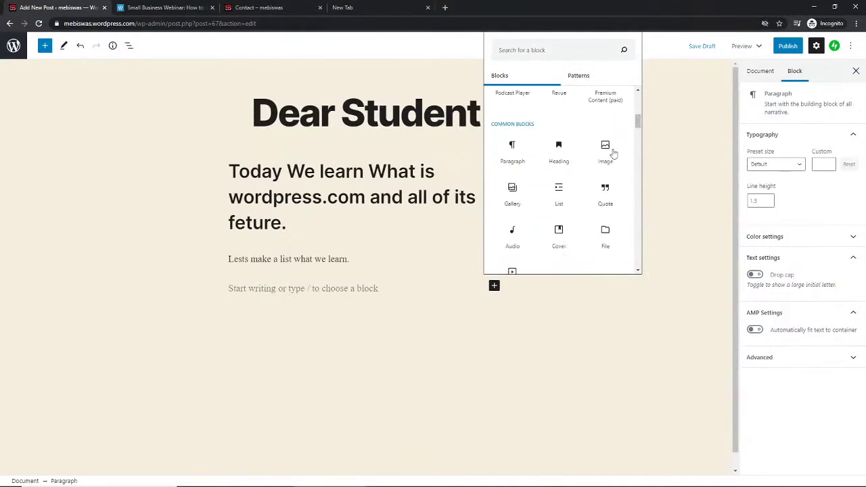
click(559, 195)
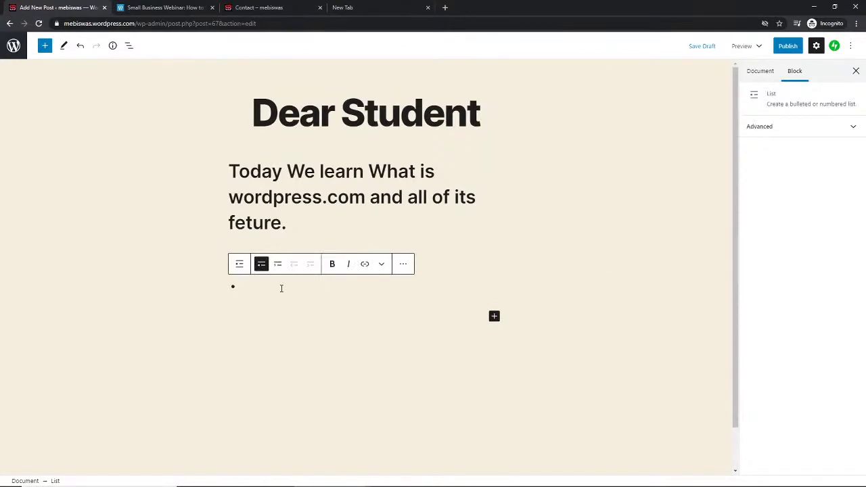
Enter "Start free plan", "Site identaty" and "setting" as the first three items of the bulleted list
text(Star)
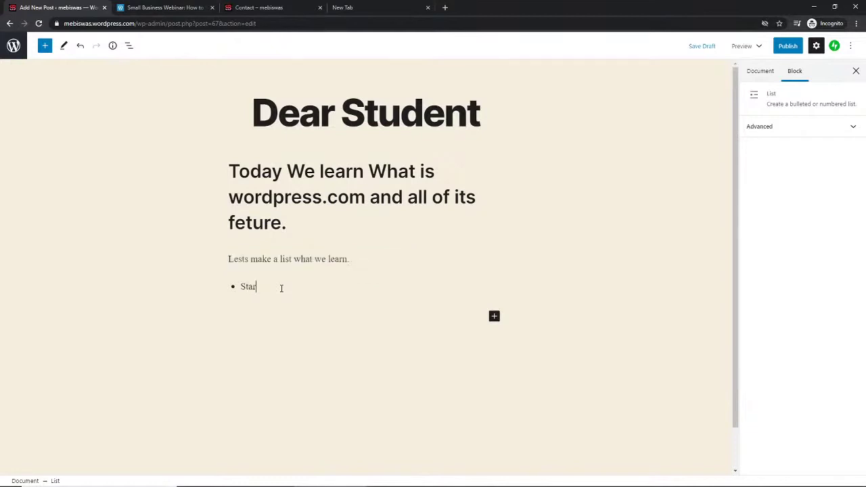
text(ee plan)
key(Return)
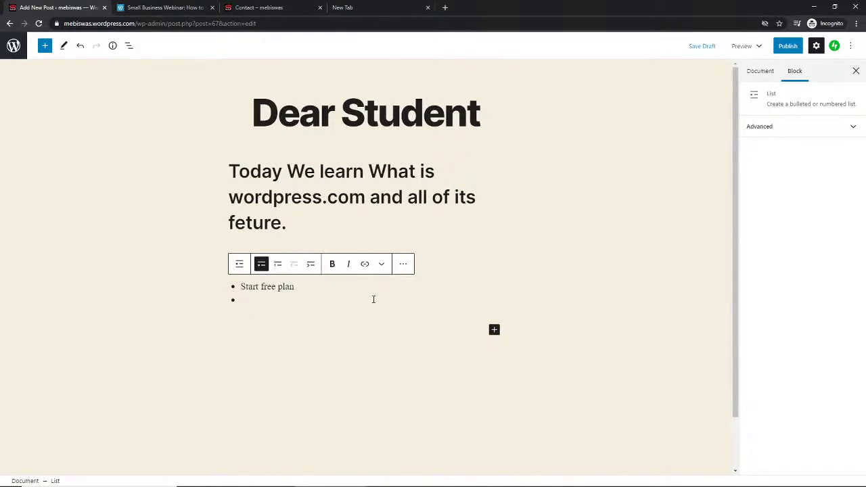
text(S)
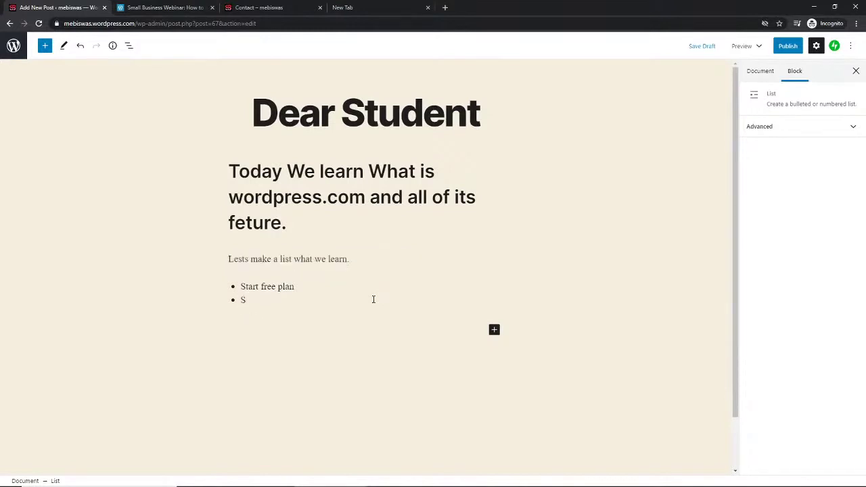
text(ite identaty)
key(Return)
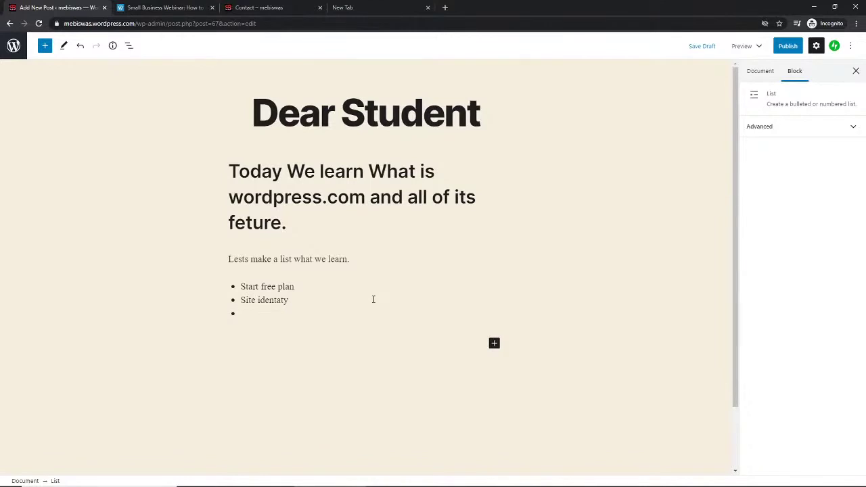
text(setting)
key(Return)
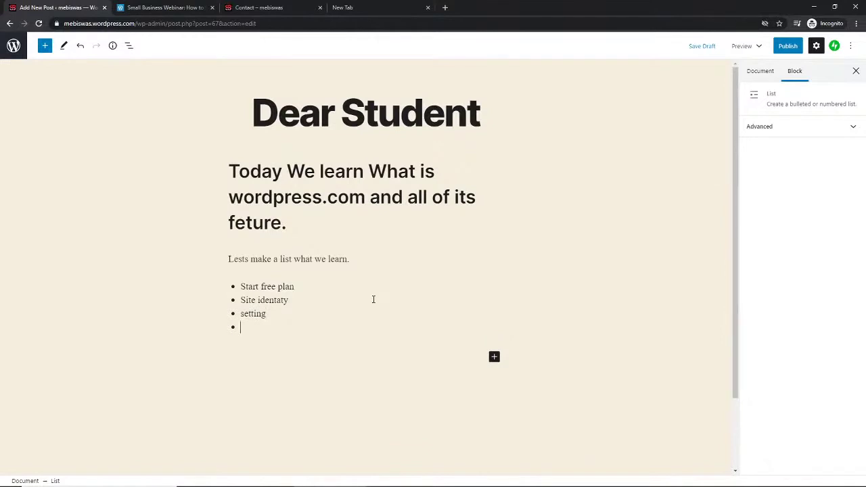
Add the list items "theme installation", "menu creation" and "page building" below "setting"
text(theme installation)
key(Return)
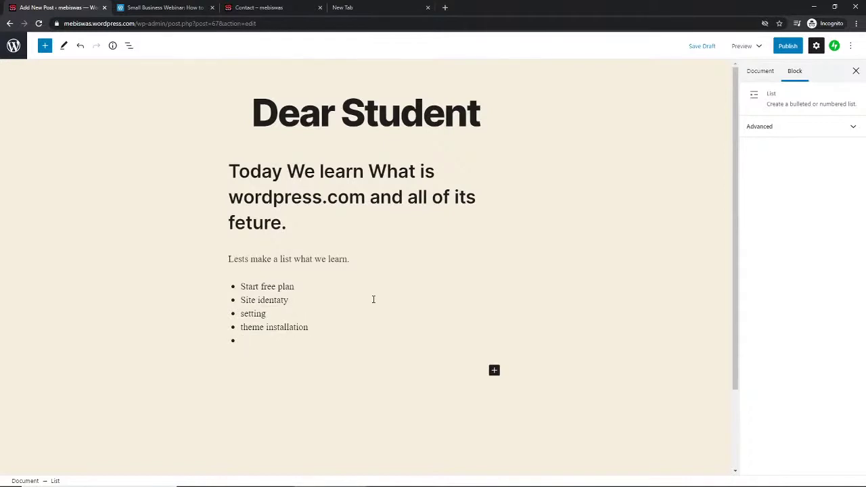
text(menu creation)
key(Return)
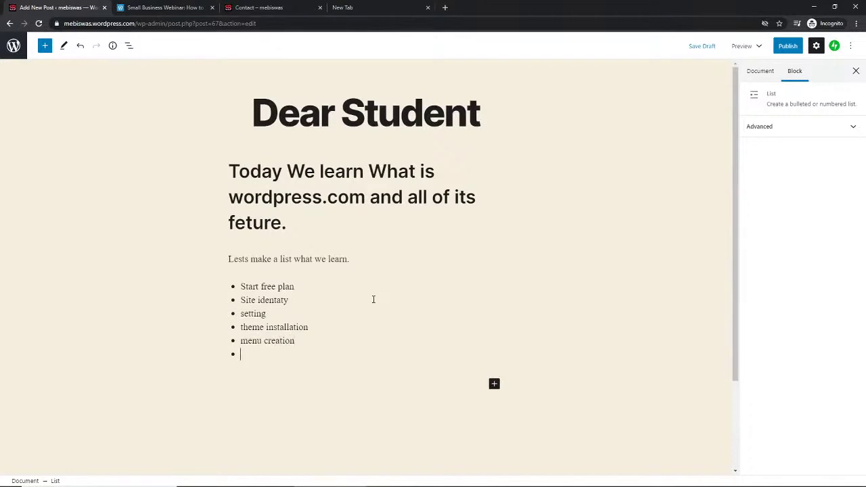
text(page building)
key(Return)
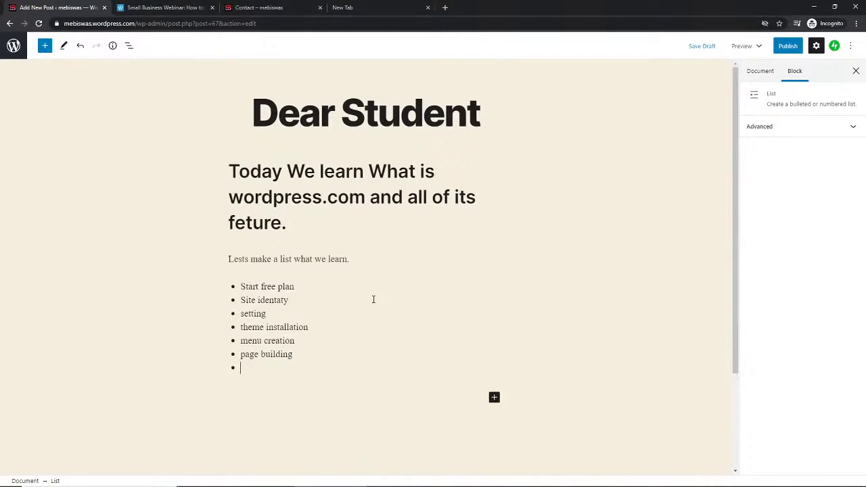
Add the list items "plugin installeion", "compare wordpress.com and wordpress.org" and "post making" below "page building"
text(plugin installeion)
key(Return)
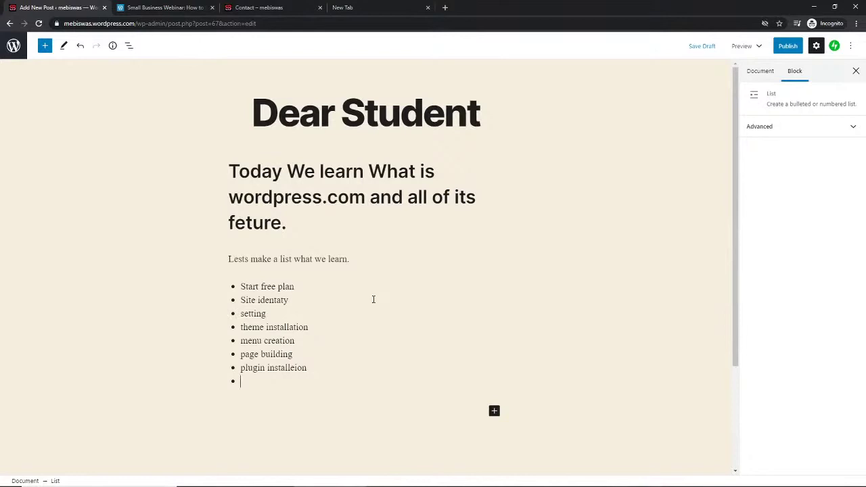
text(compare wordpress.com)
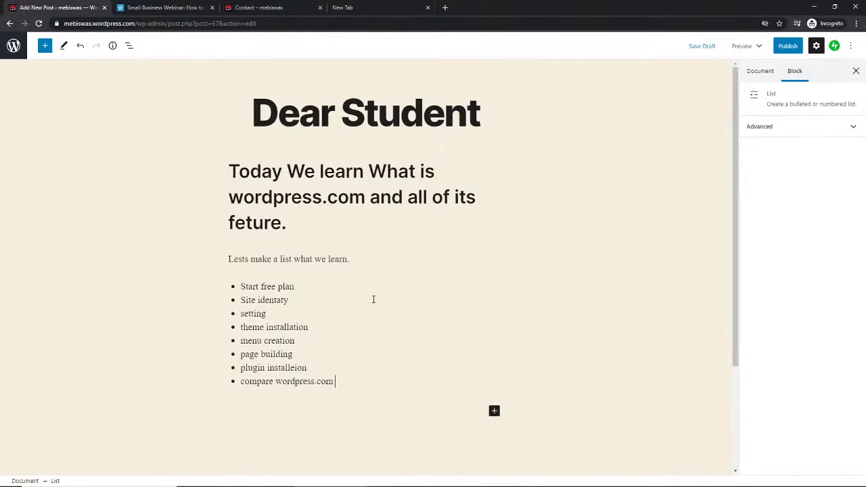
text( and wordpress.or)
key(Return)
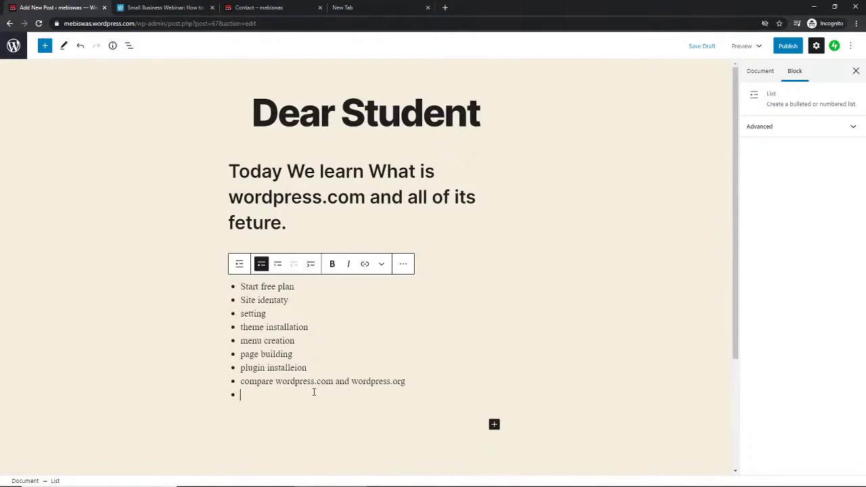
text(po)
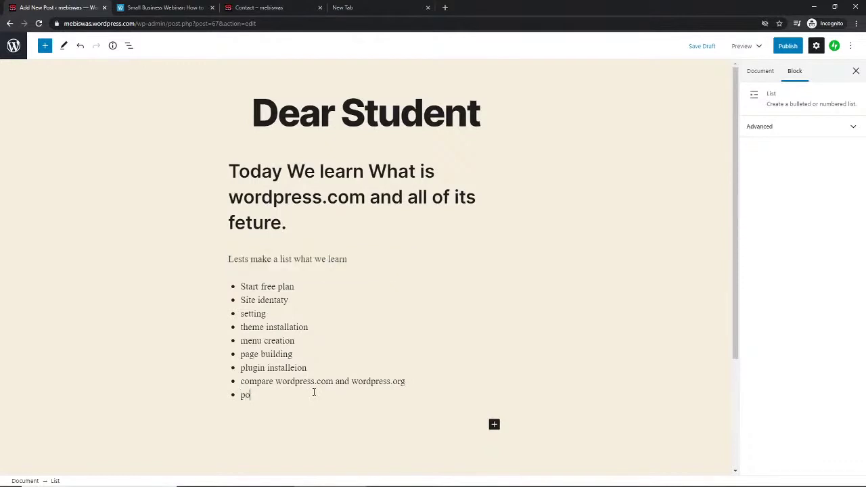
text(st making)
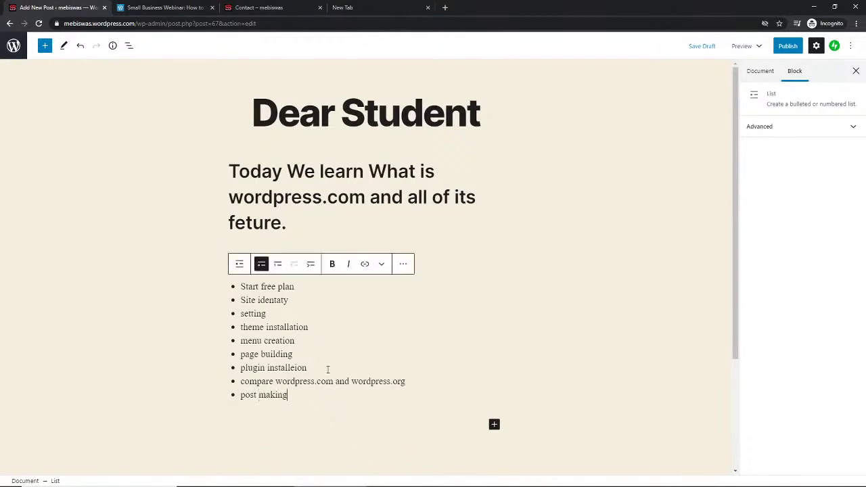
End the list after "post making" and write the paragraph "and all the tings is free." below it
key(Return)
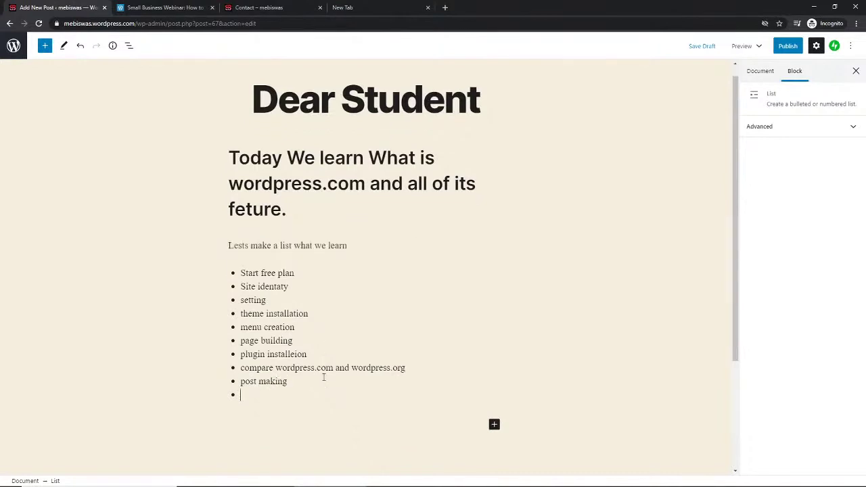
key(Return)
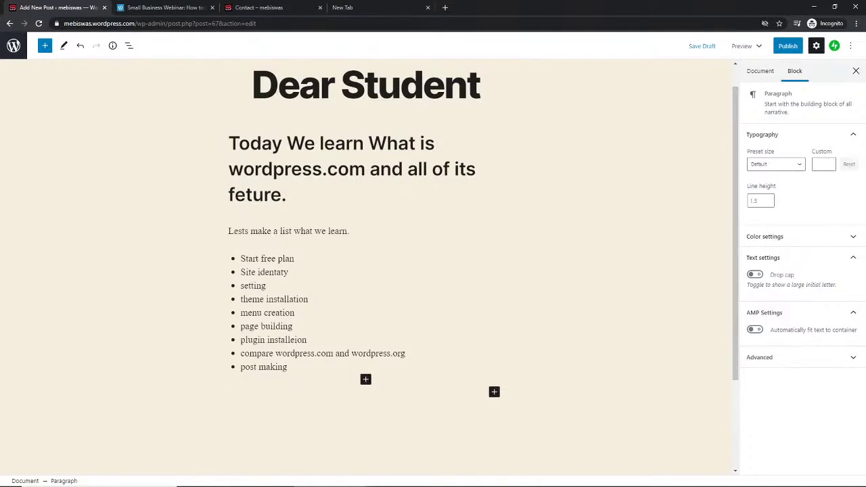
text(and all the tings is free.)
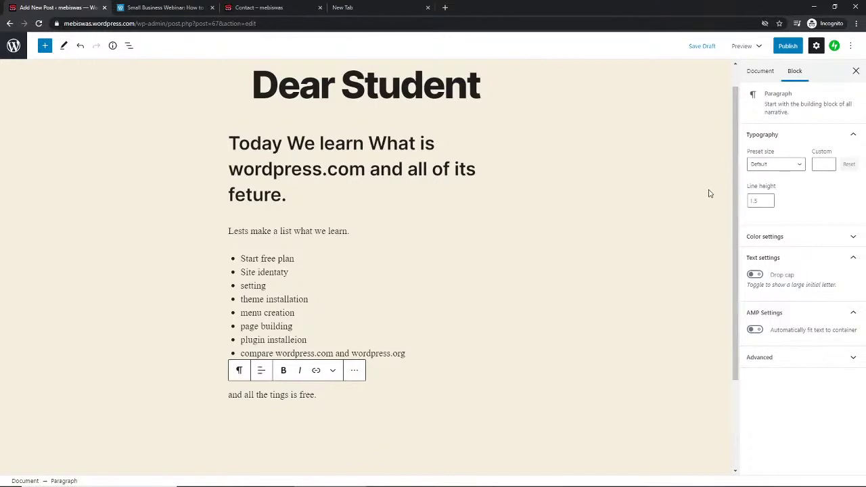
Review the post's document settings, including the author choice and the permalink
click(759, 73)
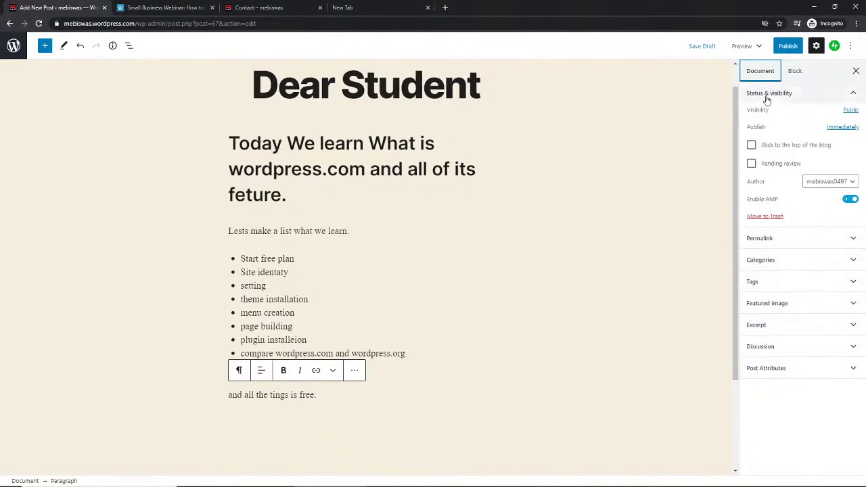
click(820, 183)
click(821, 185)
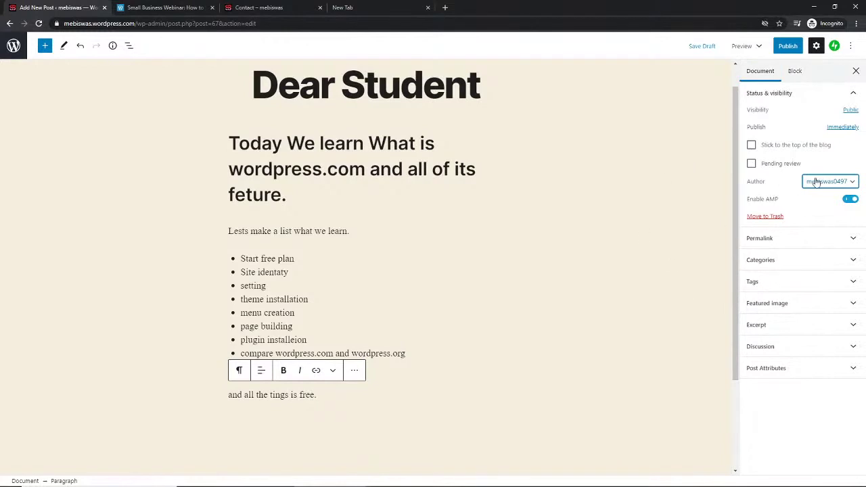
click(802, 241)
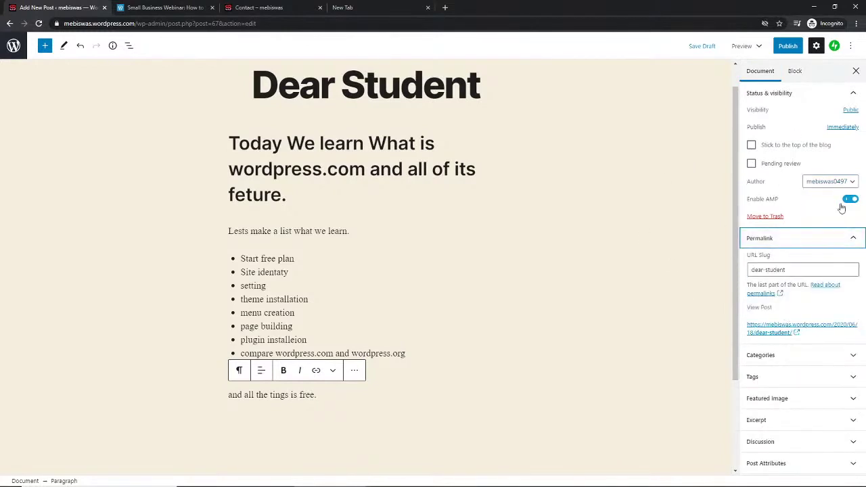
click(814, 241)
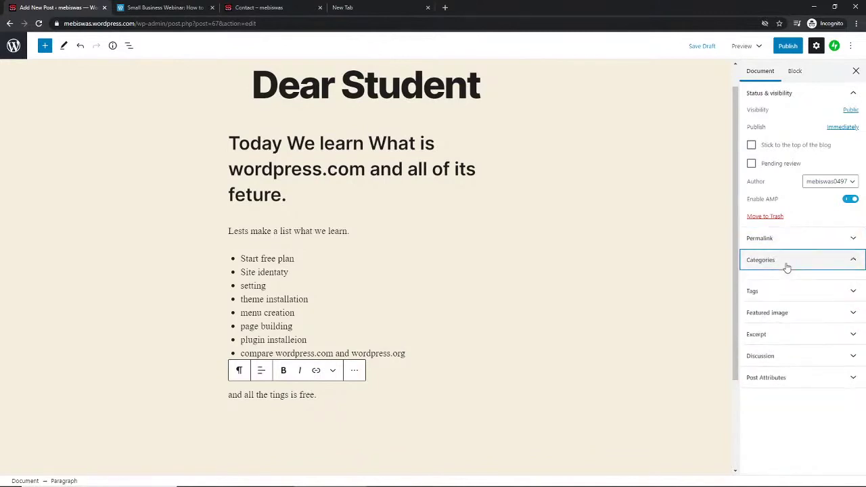
Try to add a new category named "লেখা" in the post's category settings
click(788, 266)
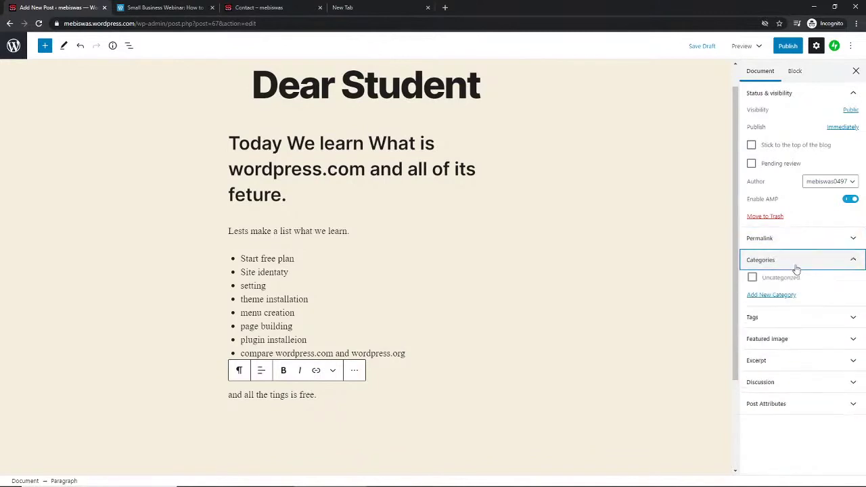
click(765, 296)
click(767, 322)
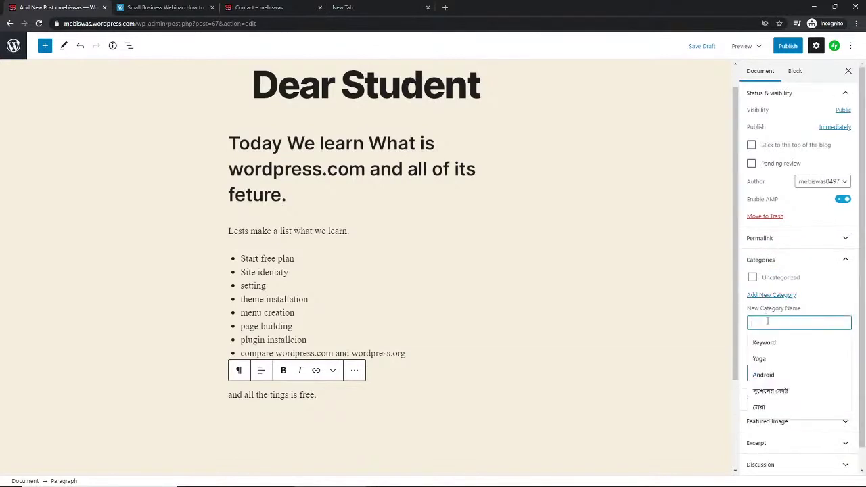
click(769, 394)
click(773, 376)
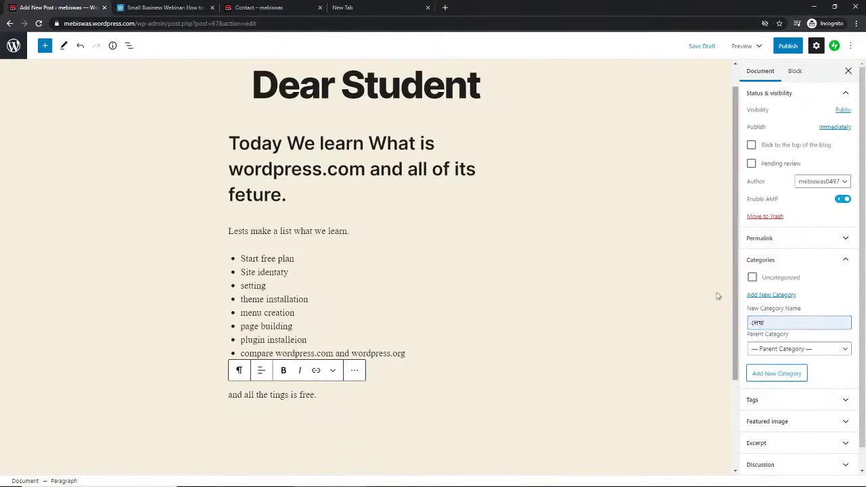
click(841, 260)
Add the tag "wordpress" to the post, copying the word from the list item comparing wordpress.com and wordpress.org
click(769, 289)
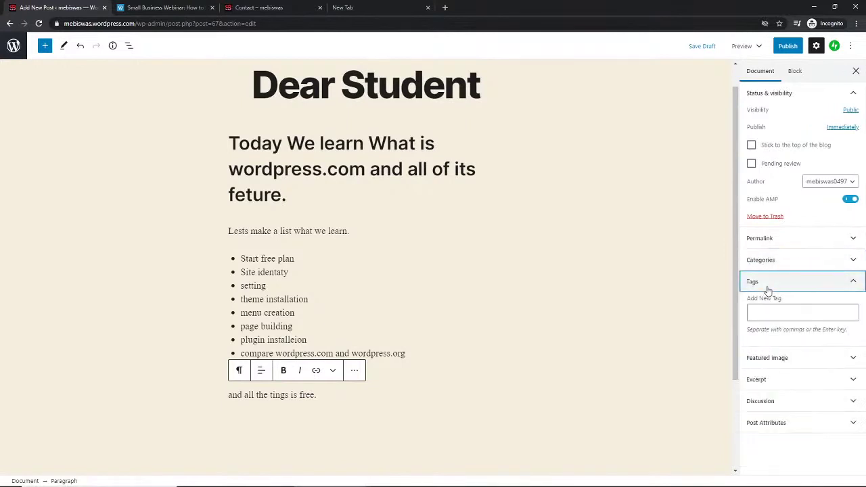
click(767, 312)
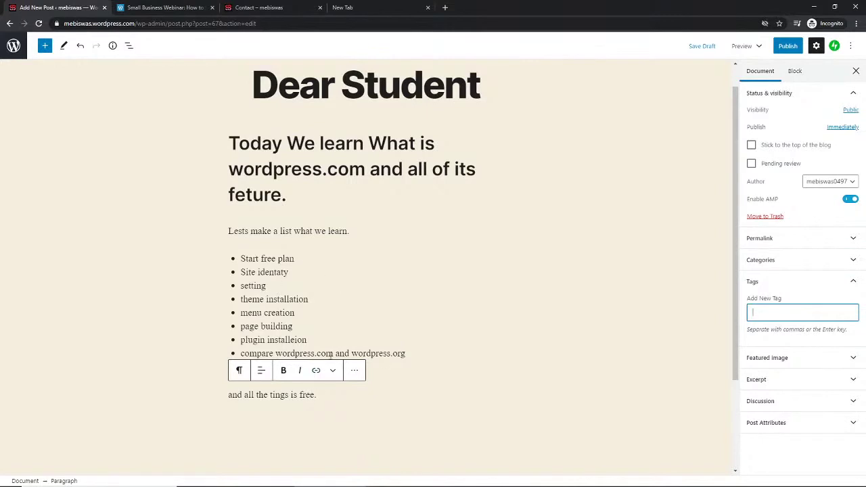
drag(315, 354, 276, 353)
key(ctrl+c)
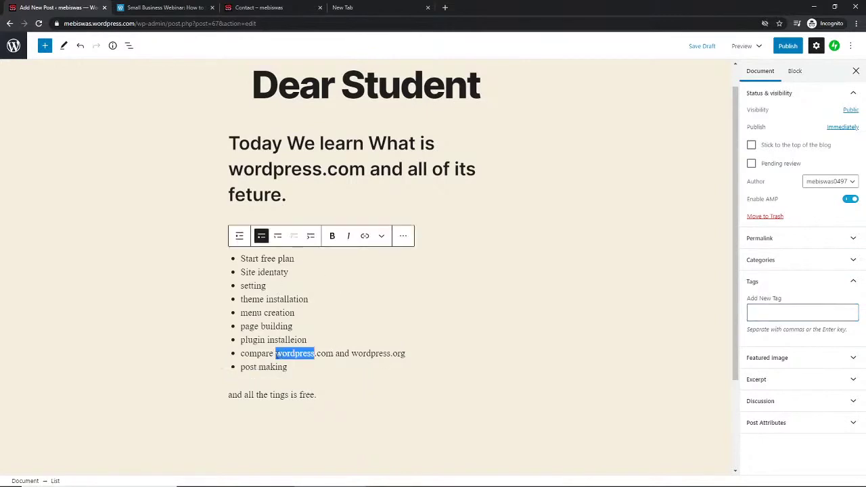
click(775, 313)
key(ctrl+v)
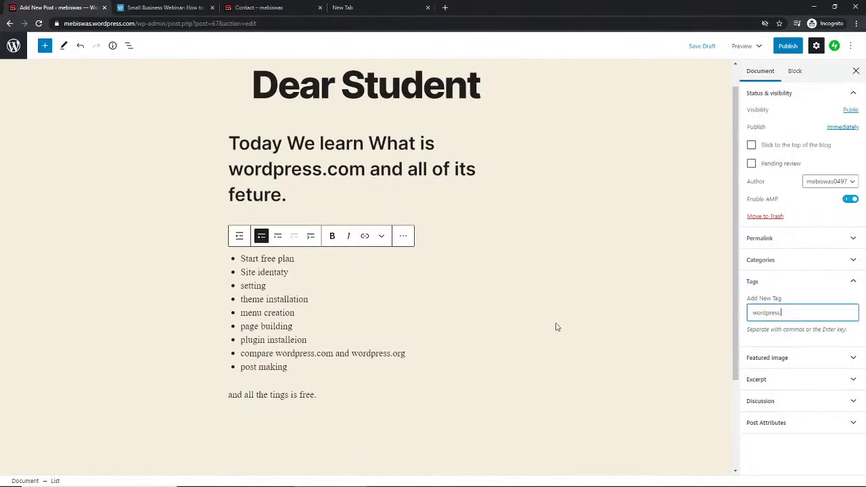
key(Return)
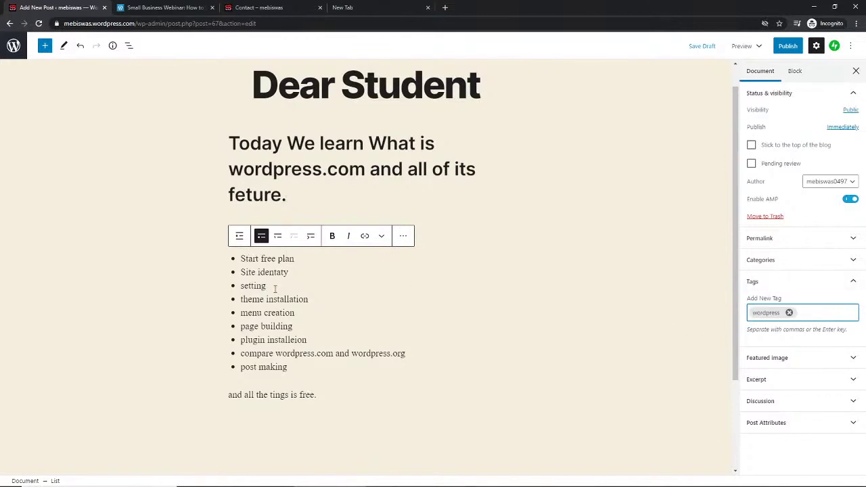
Add the tag "Start free plan" to the post, copying its text from the first list item
click(296, 259)
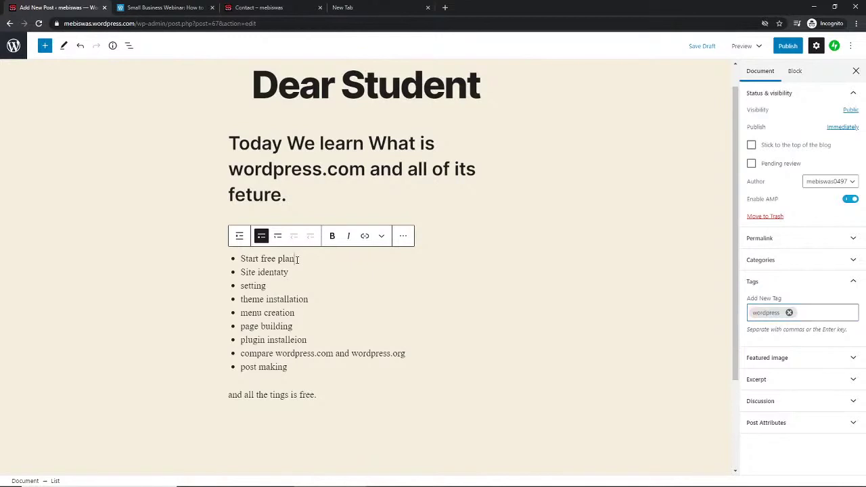
double_click(261, 285)
click(815, 313)
drag(297, 259, 241, 259)
key(ctrl+c)
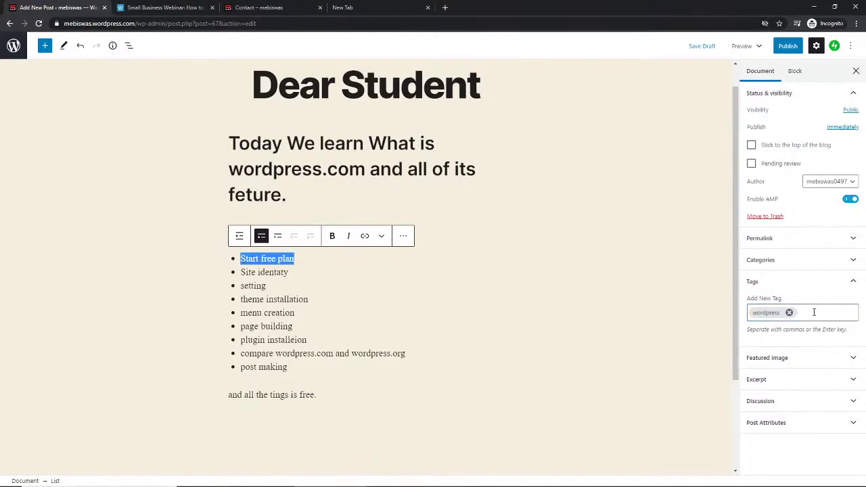
click(816, 313)
key(ctrl+v)
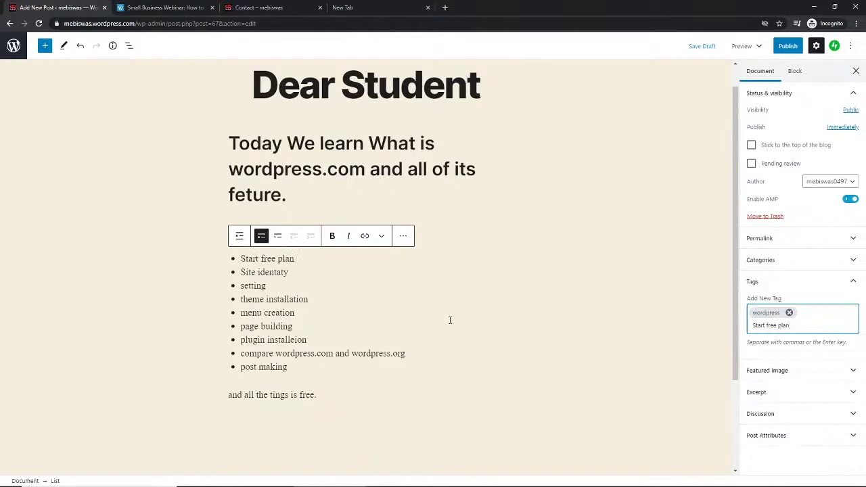
key(Return)
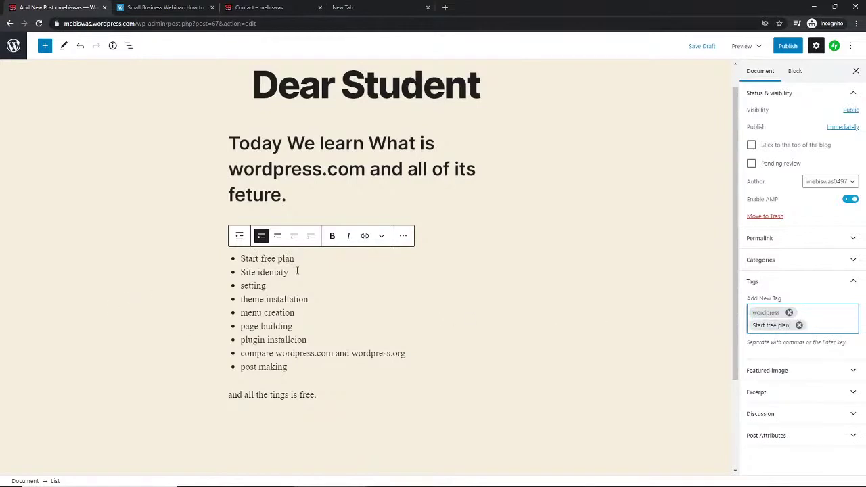
Add the tag "Site identaty" to the post, copying its text from the second list item
drag(296, 272, 241, 273)
key(ctrl+c)
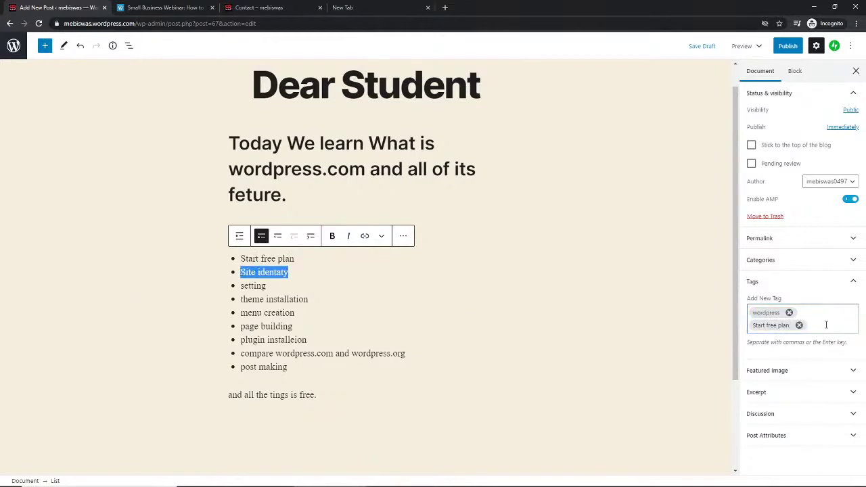
click(826, 325)
key(ctrl+v)
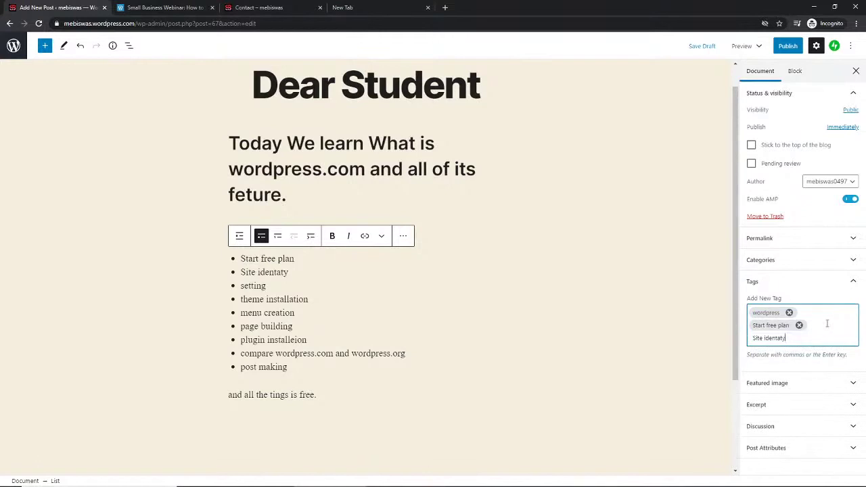
key(Return)
Try to add the list items from "setting" through "post making" as tags, and remove the resulting combined tag
drag(288, 367, 242, 286)
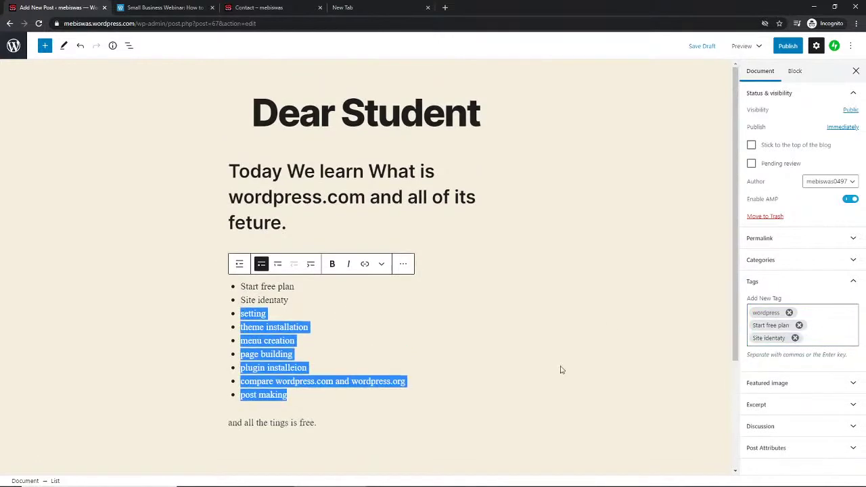
click(815, 338)
key(ctrl+v)
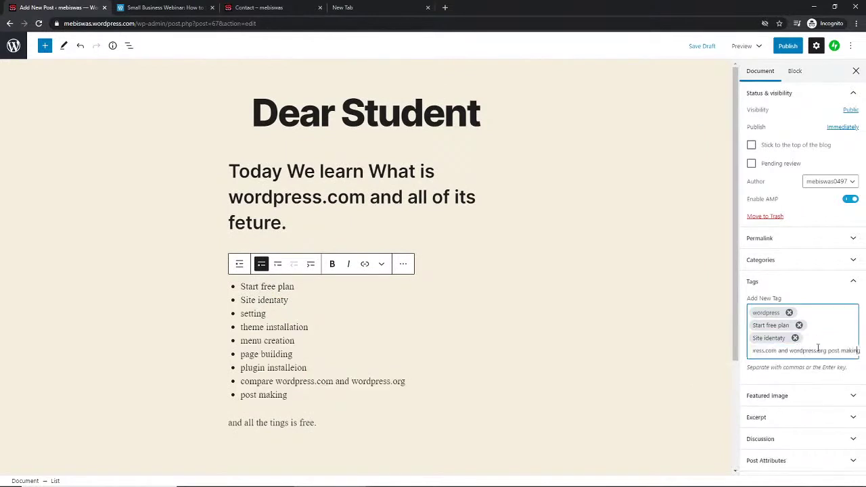
key(Left)
key(Left)
key(Left)
key(Left)
key(Left)
key(Left)
key(Left)
key(Left)
key(Left)
key(Left)
key(Left)
key(Left)
key(Left)
key(Left)
key(Left)
key(Left)
key(Left)
key(Left)
key(Left)
key(Left)
key(Left)
key(Left)
key(Left)
key(Left)
key(Left)
key(Left)
key(Left)
key(Left)
key(Left)
key(Left)
key(Left)
key(Left)
key(Left)
key(Left)
key(Left)
key(Left)
key(Left)
key(Left)
key(Left)
key(Left)
text(,)
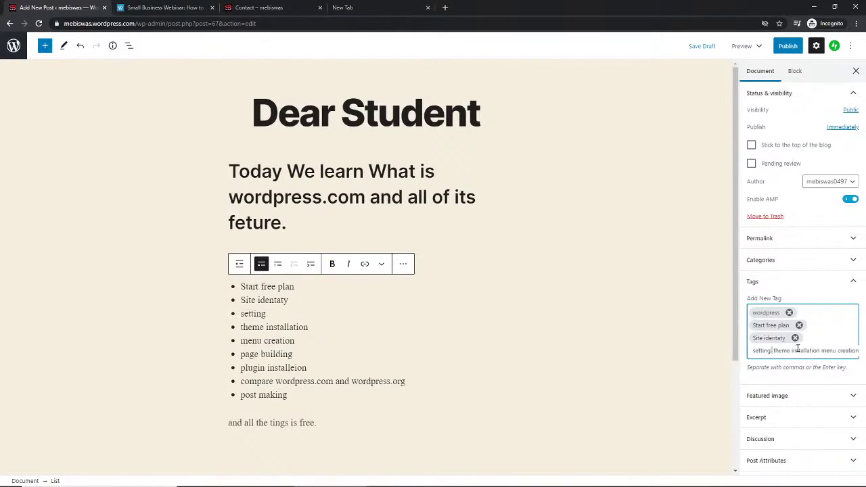
key(Return)
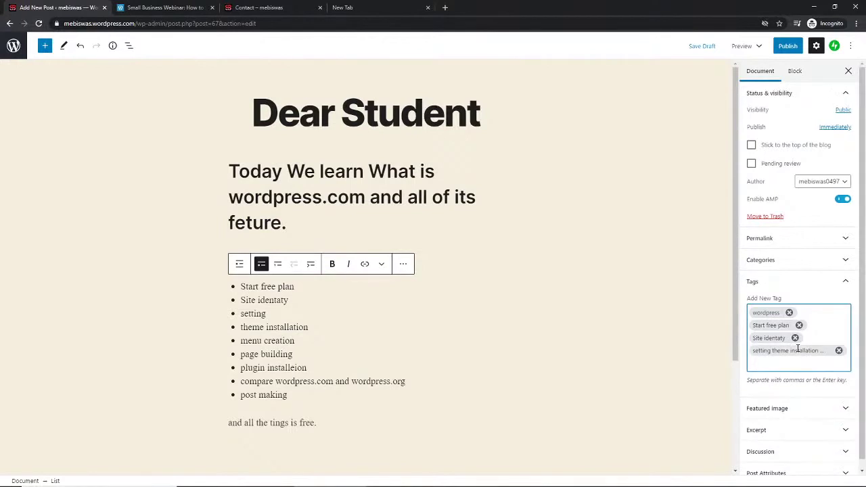
click(840, 351)
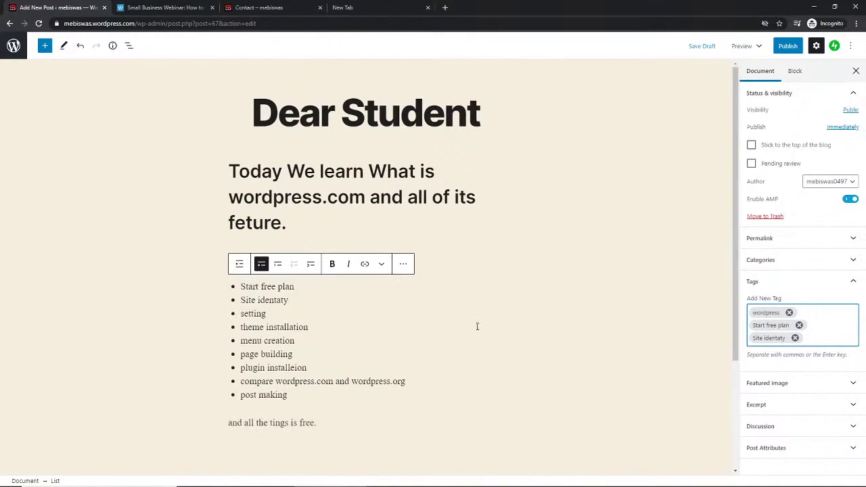
click(854, 283)
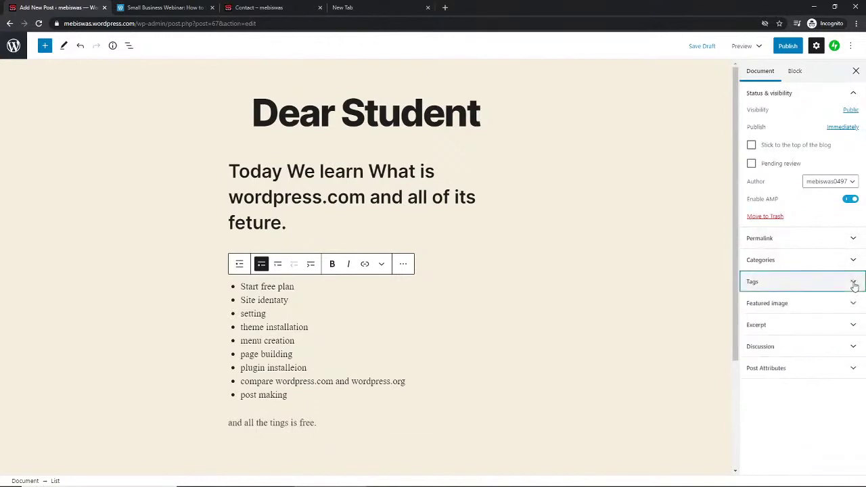
Upload wporgvswpcom.png from the Desktop and set it as the post's featured image
click(838, 304)
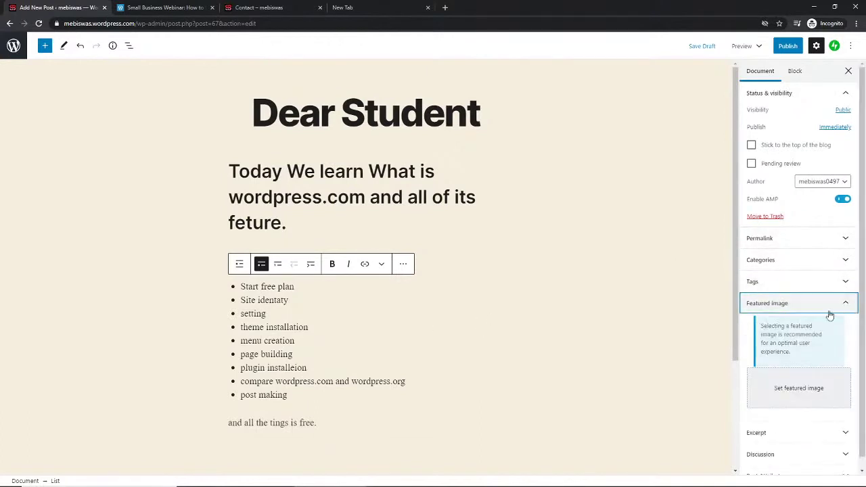
click(786, 390)
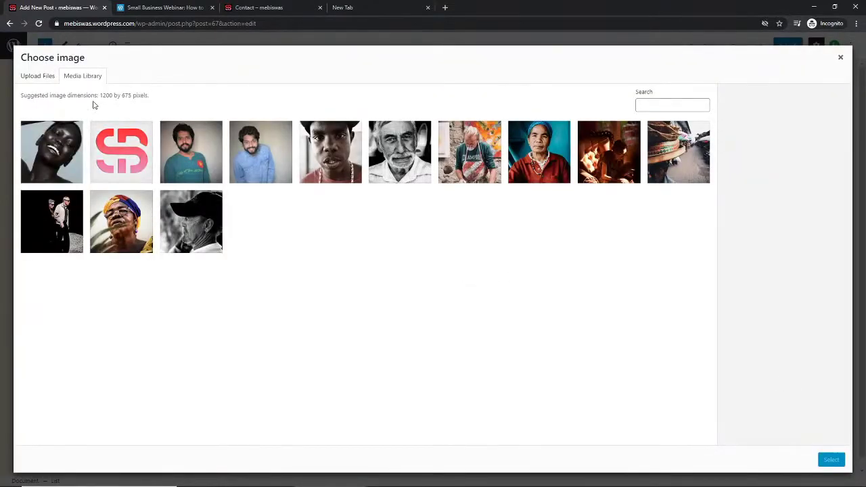
click(38, 76)
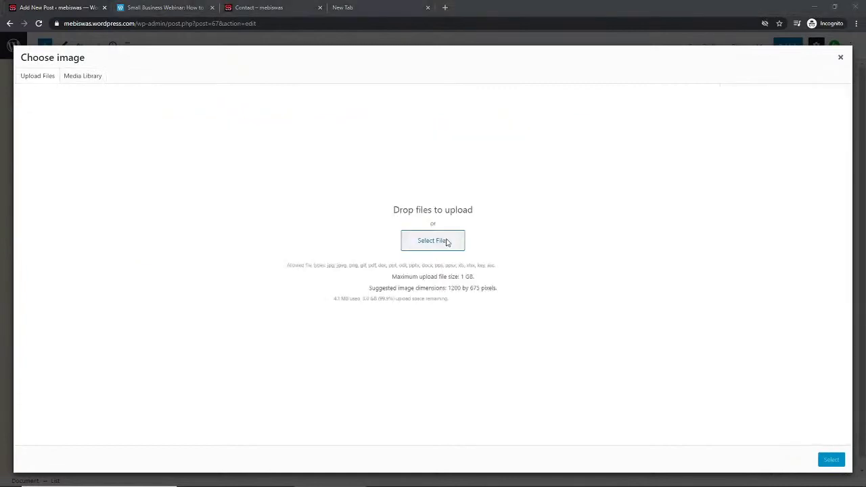
click(444, 242)
click(447, 242)
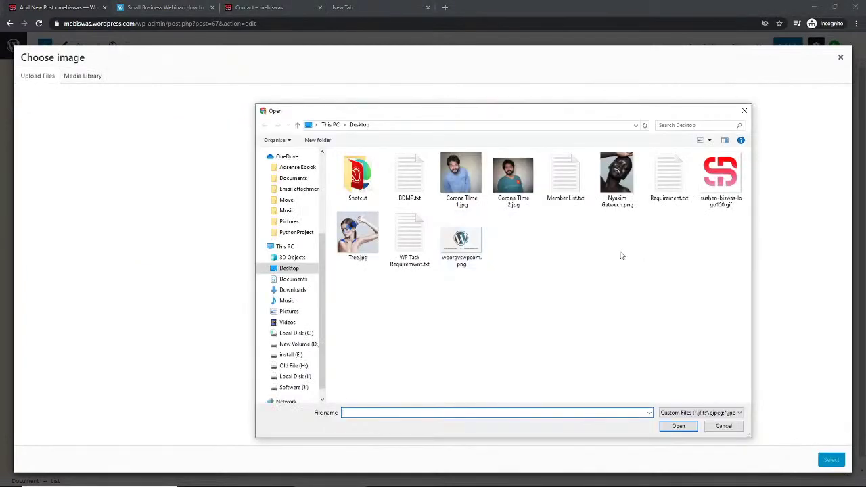
click(684, 425)
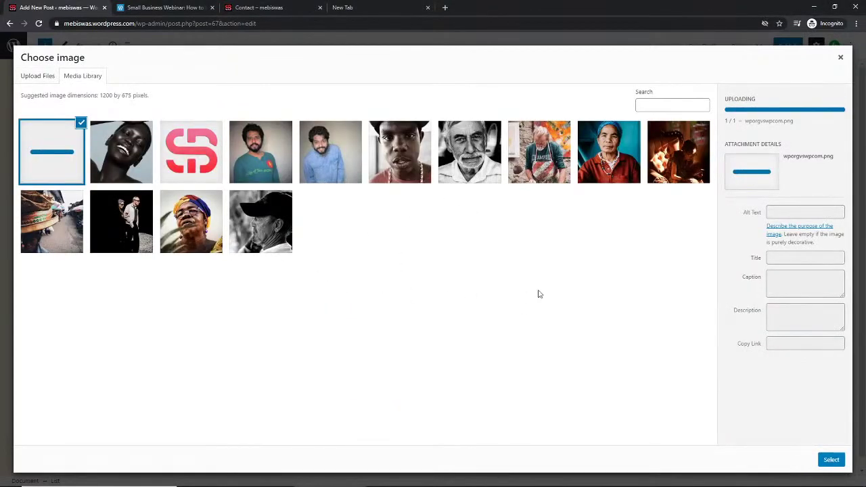
click(832, 460)
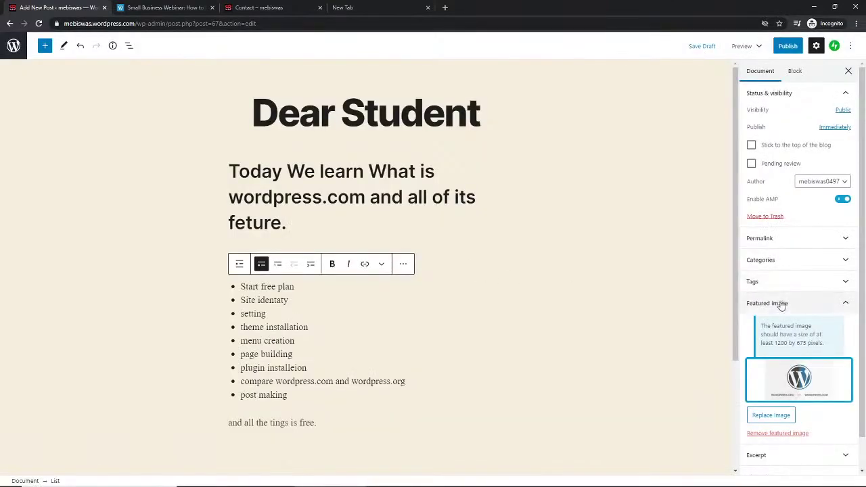
click(845, 303)
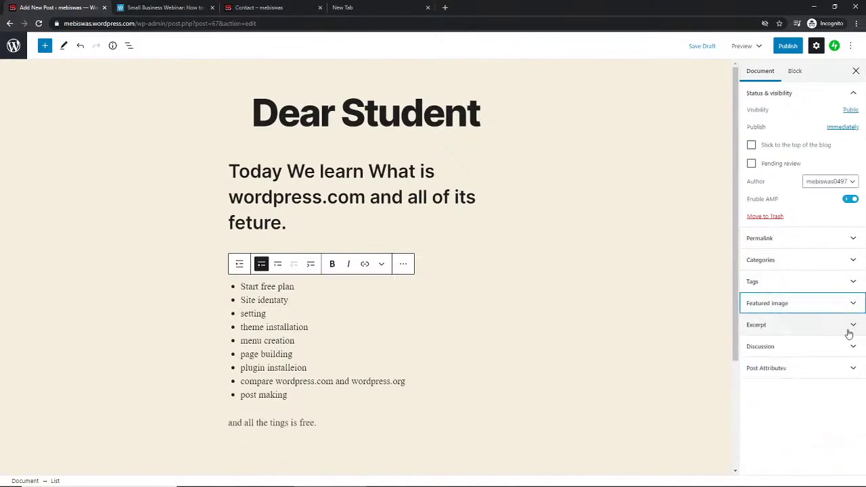
Fill the post's excerpt with the heading text "Today We learn What is wordpress.com and all of its feture."
click(849, 326)
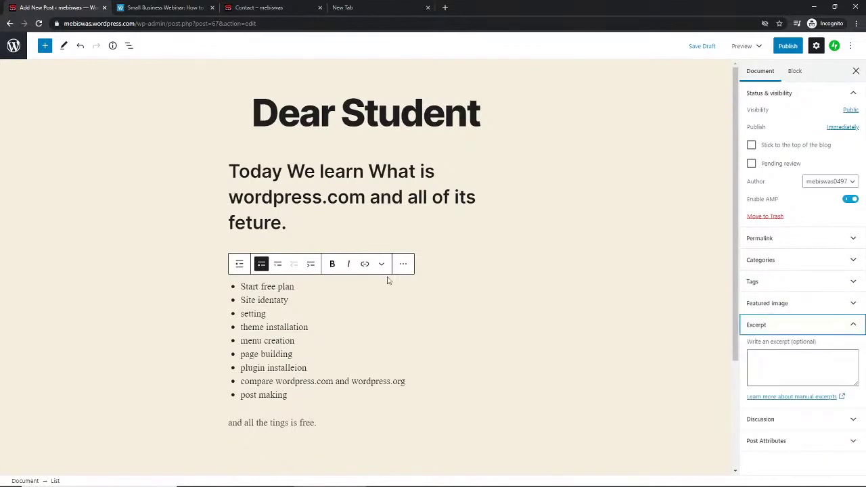
drag(287, 224, 229, 169)
key(ctrl+c)
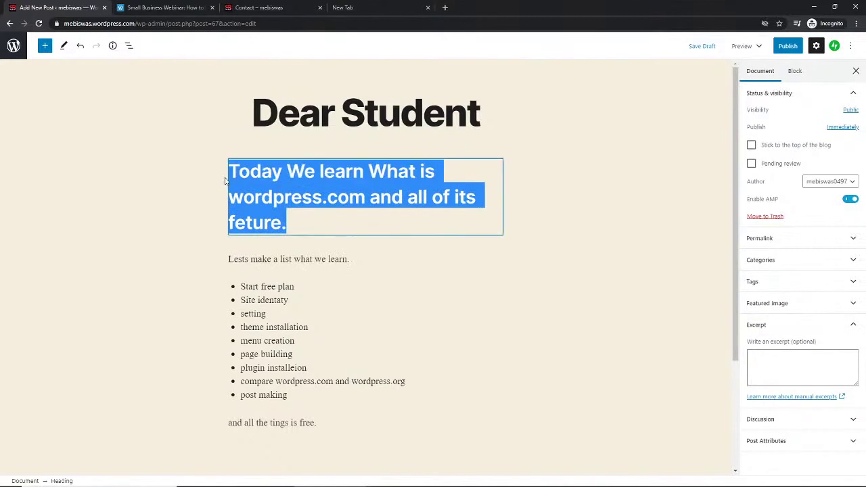
click(772, 359)
key(ctrl+v)
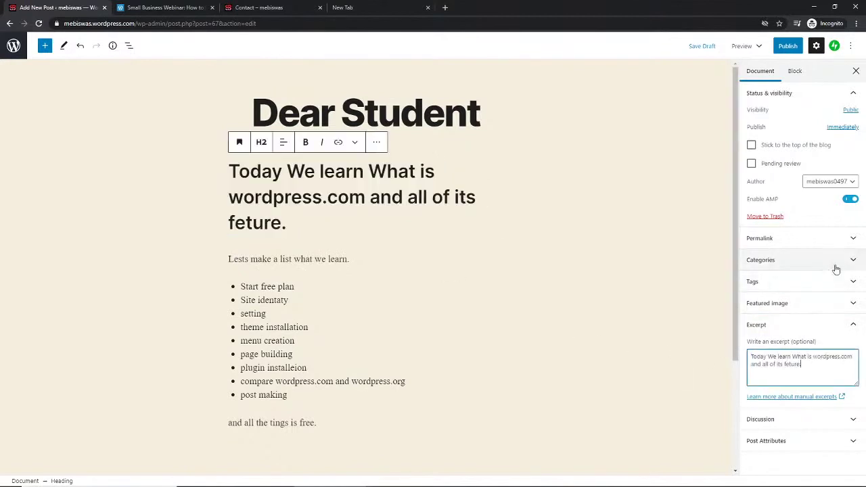
click(855, 328)
Examine the post's discussion options, the available post templates and the block settings
click(832, 349)
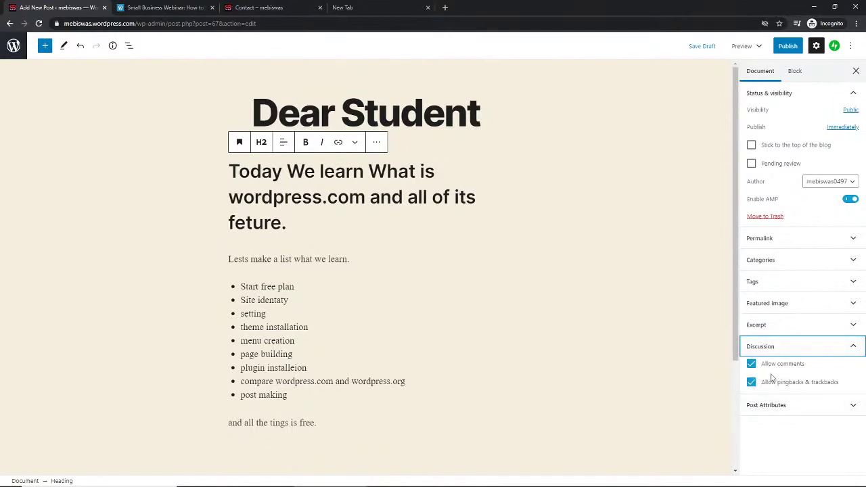
click(783, 403)
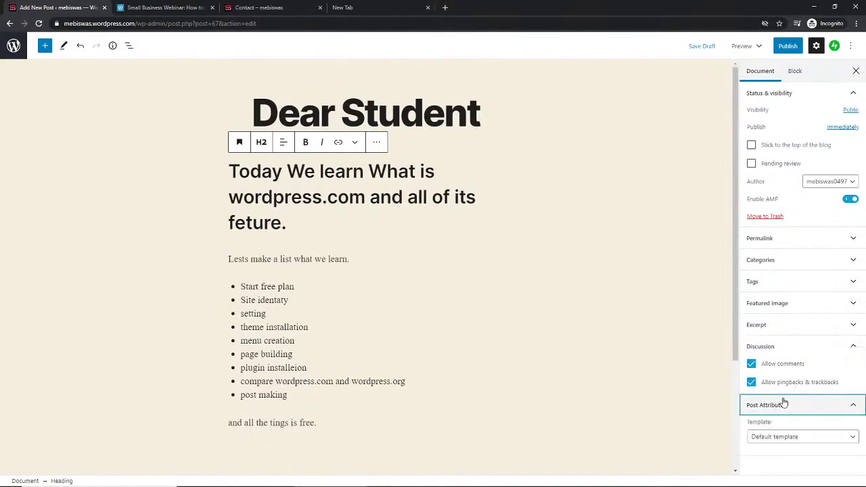
click(793, 438)
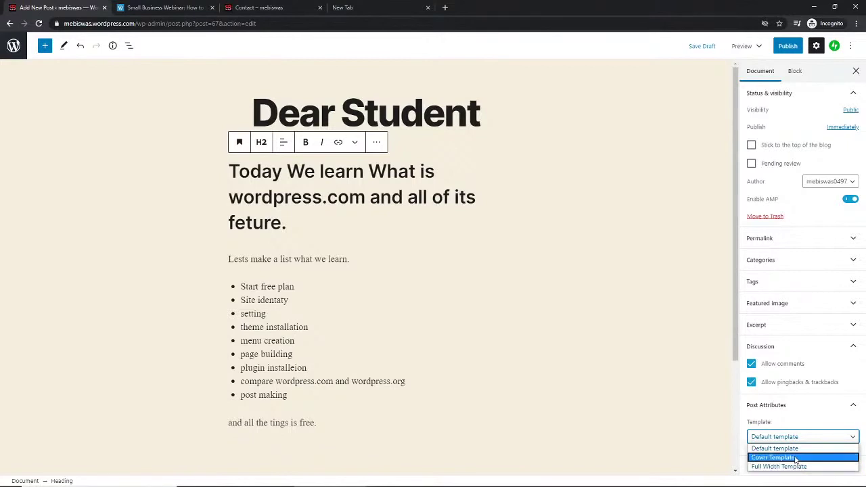
click(644, 429)
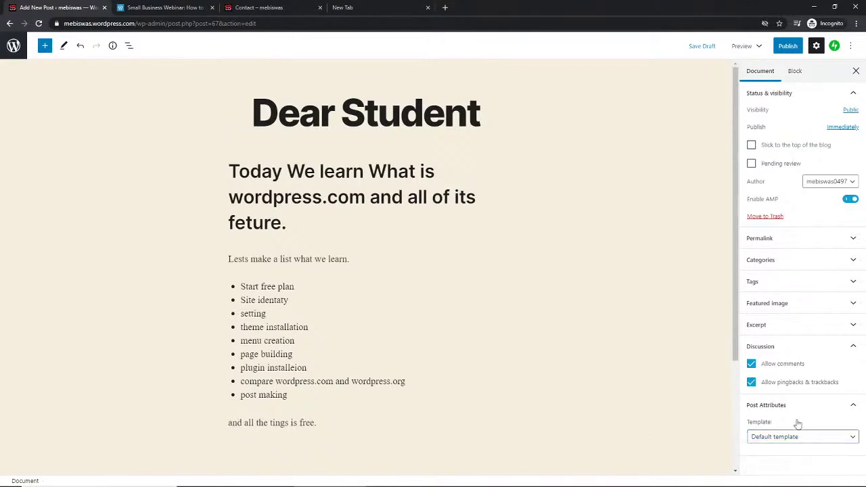
click(854, 408)
click(792, 76)
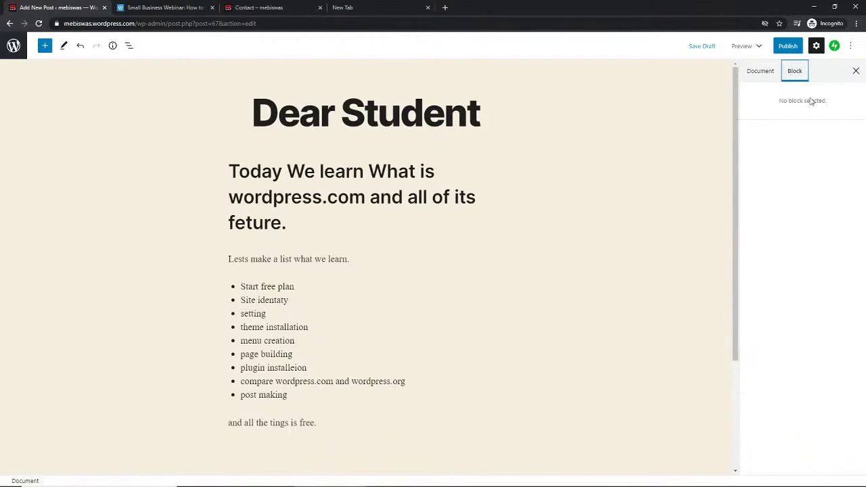
click(764, 73)
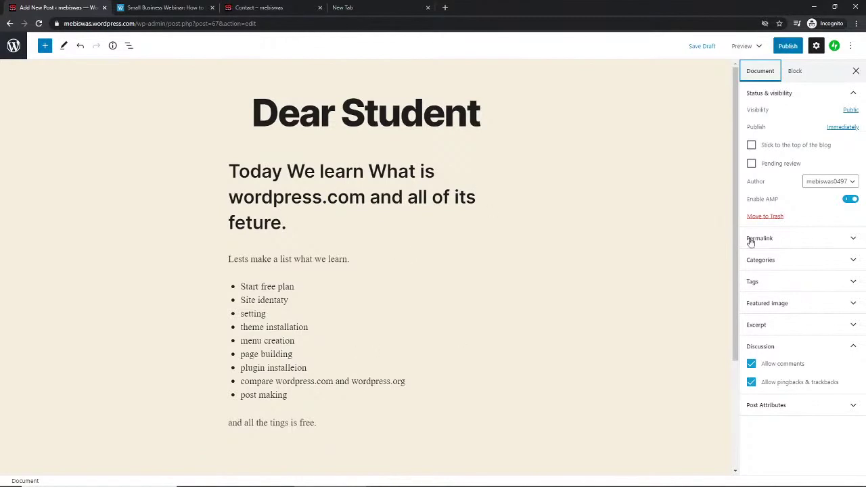
Add empty paragraphs after the "post making" list item and insert a Gallery block above the closing paragraph
scroll(365, 304, down, 2)
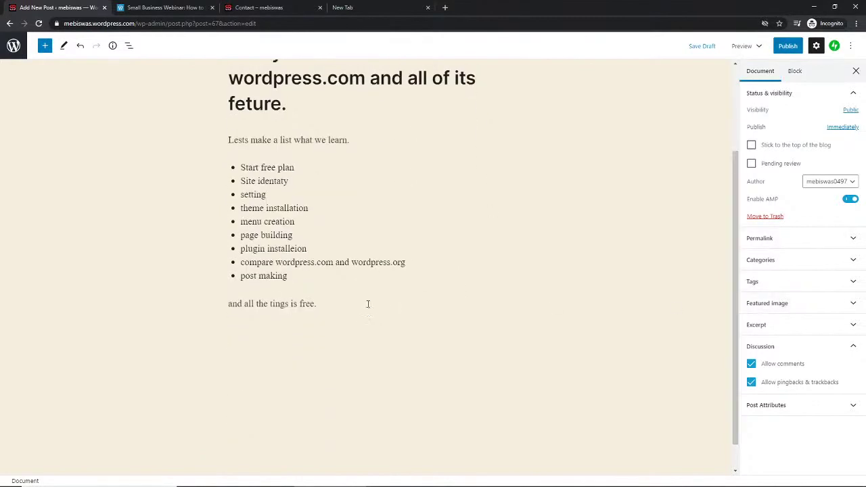
click(338, 276)
key(Return)
key(Return)
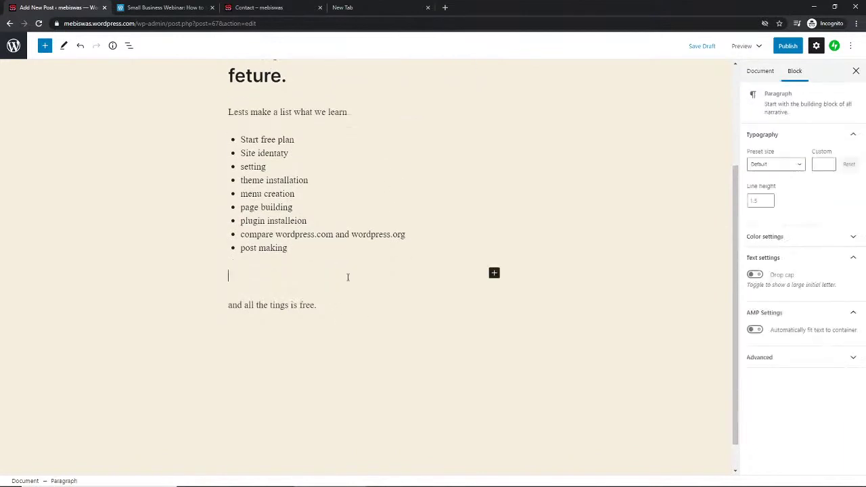
click(494, 273)
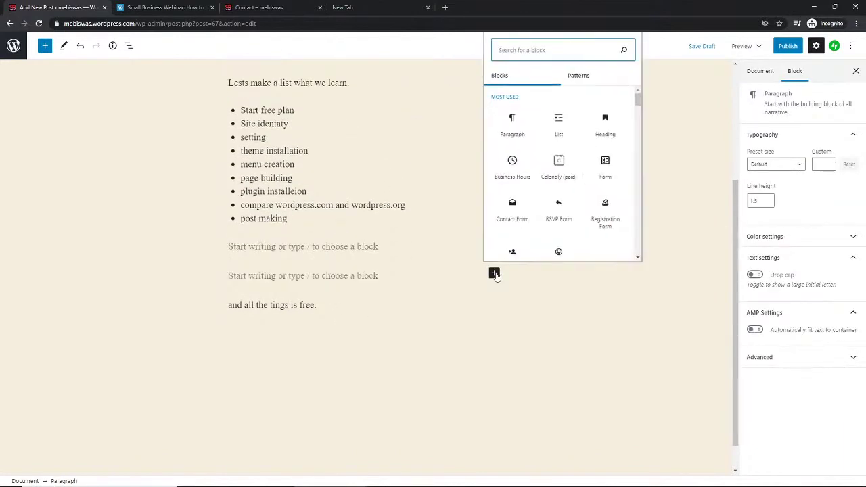
drag(640, 102, 640, 129)
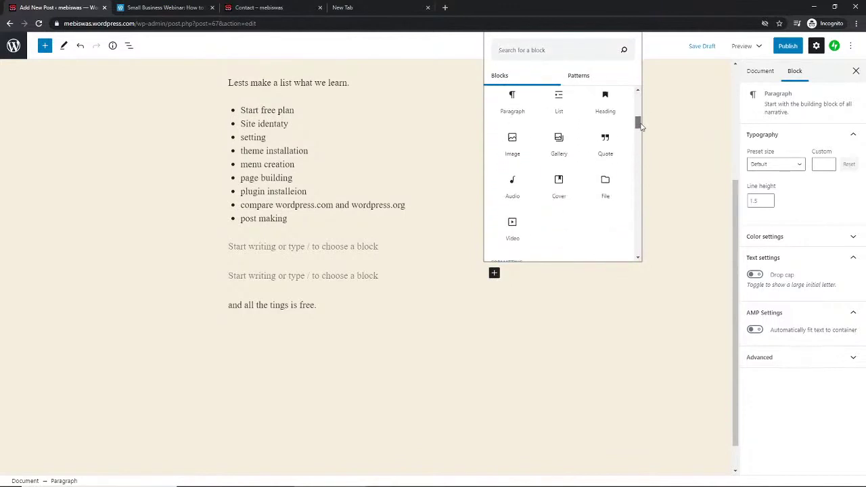
click(561, 142)
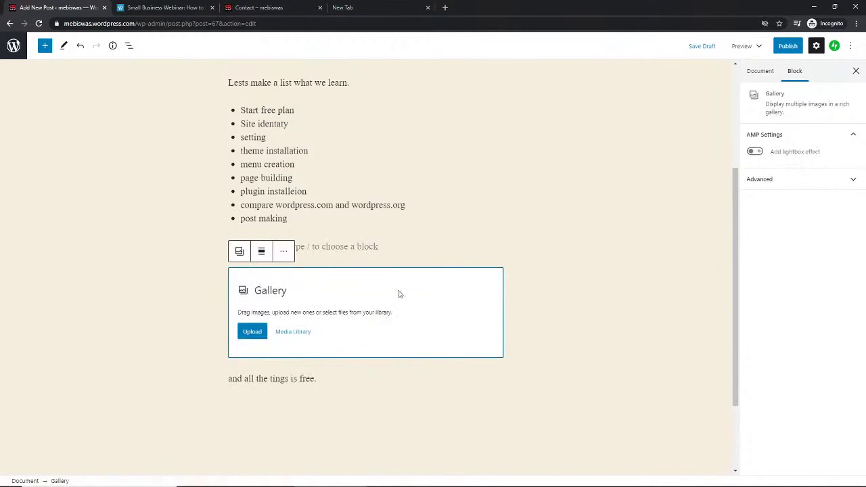
Fill the gallery with six media library photos: necklace man, bearded man, colourful headwrap, black-cap profile, man in apron and blue headscarf
click(252, 332)
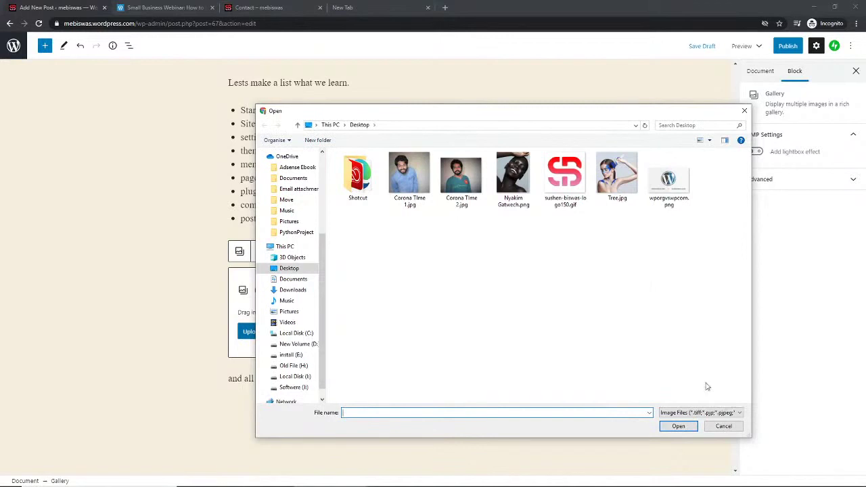
click(721, 427)
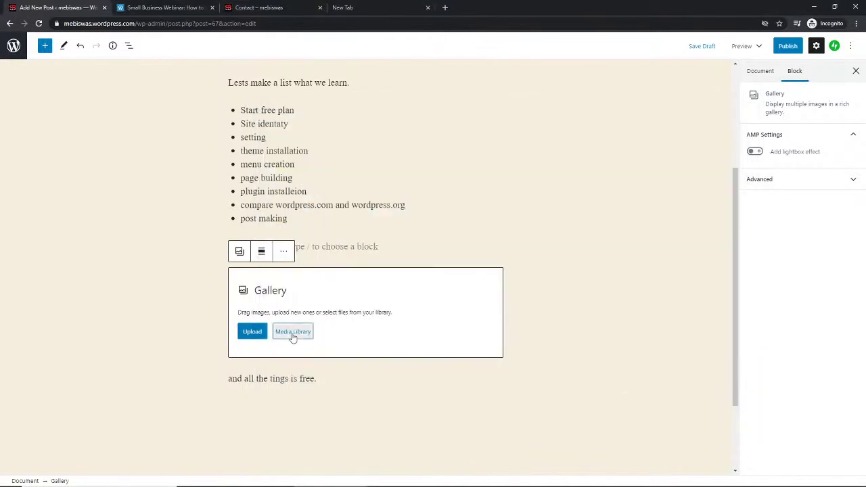
click(293, 333)
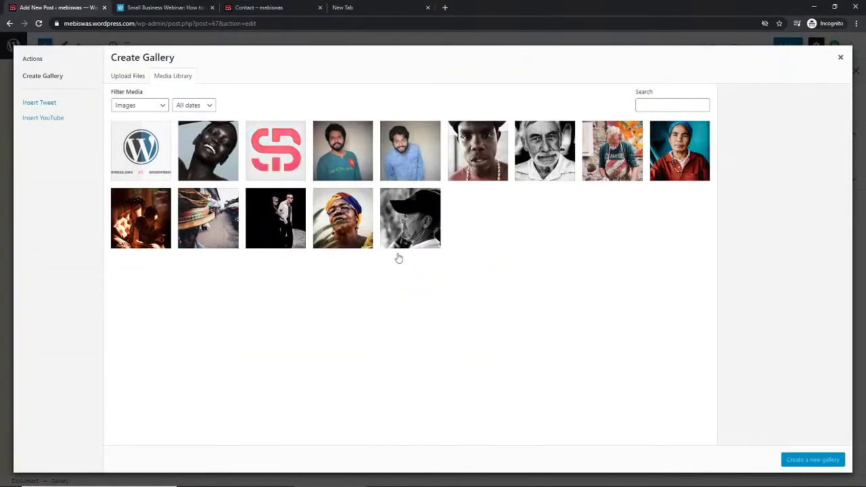
click(478, 173)
click(550, 157)
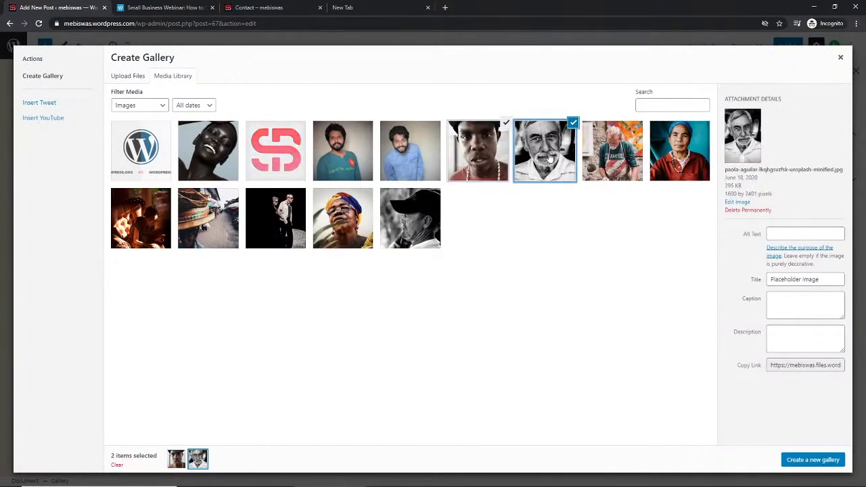
click(343, 220)
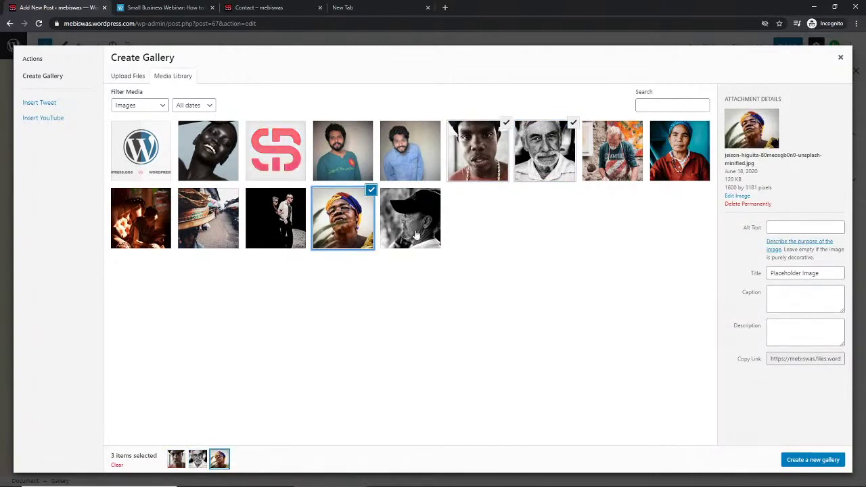
click(419, 231)
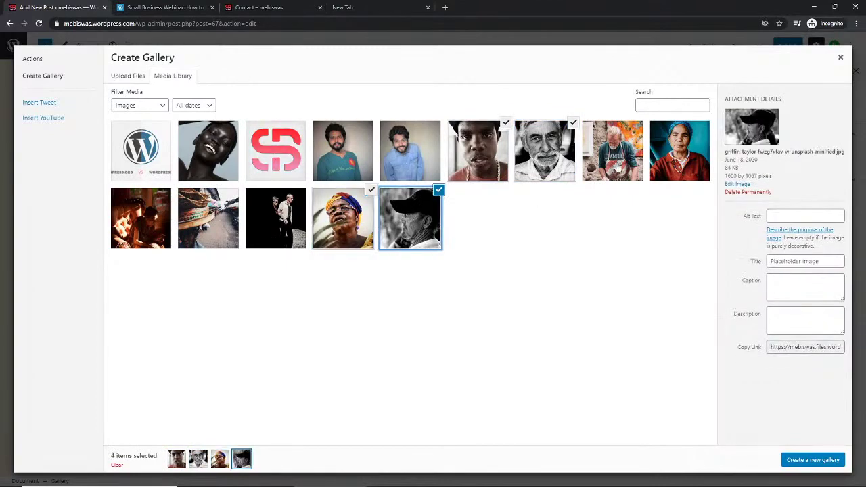
click(617, 168)
click(680, 150)
click(813, 460)
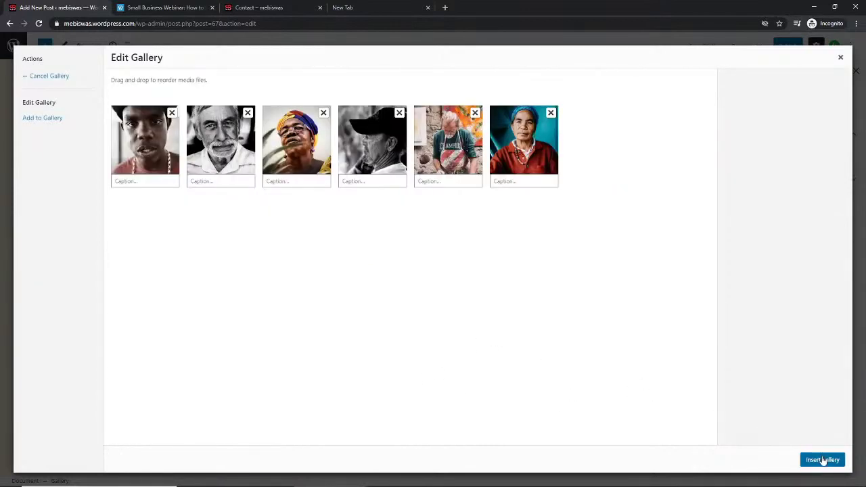
click(823, 461)
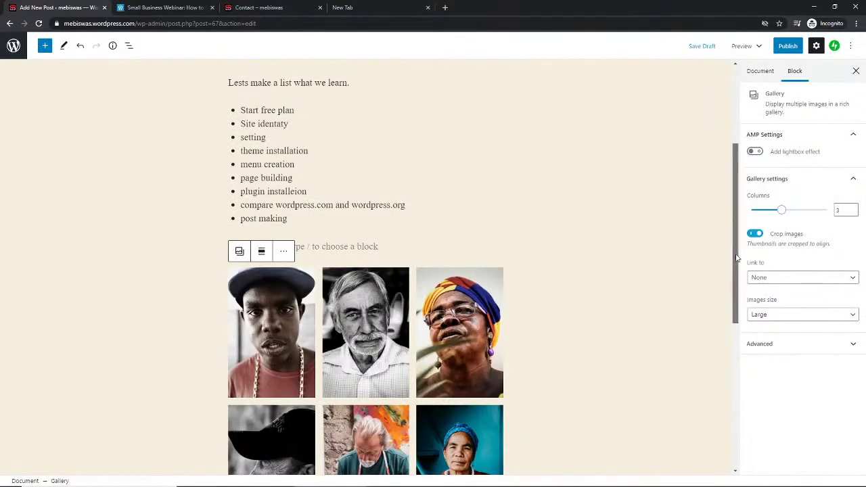
Review the "Dear Student" post's content and publish it immediately with public visibility
drag(738, 258, 718, 205)
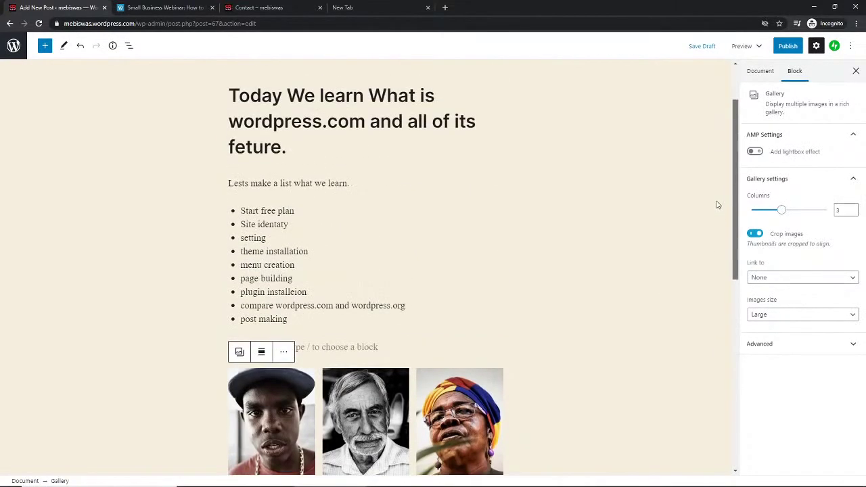
scroll(718, 205, up, 1)
drag(738, 255, 740, 215)
click(789, 46)
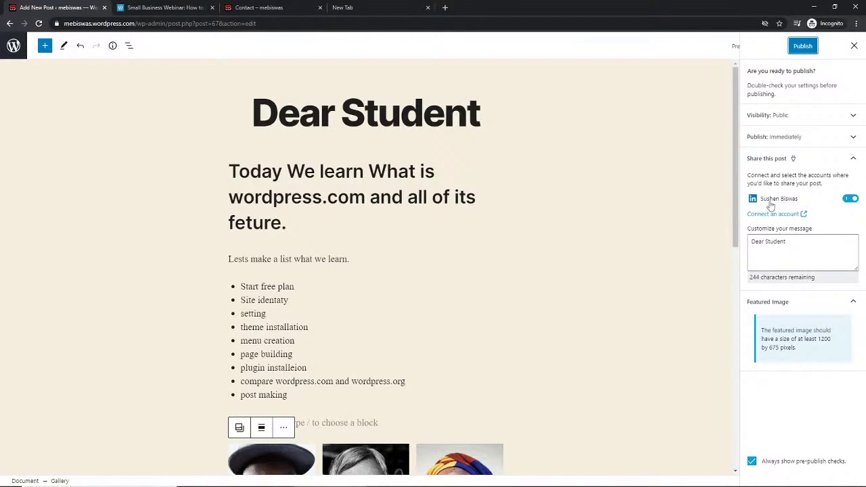
click(803, 45)
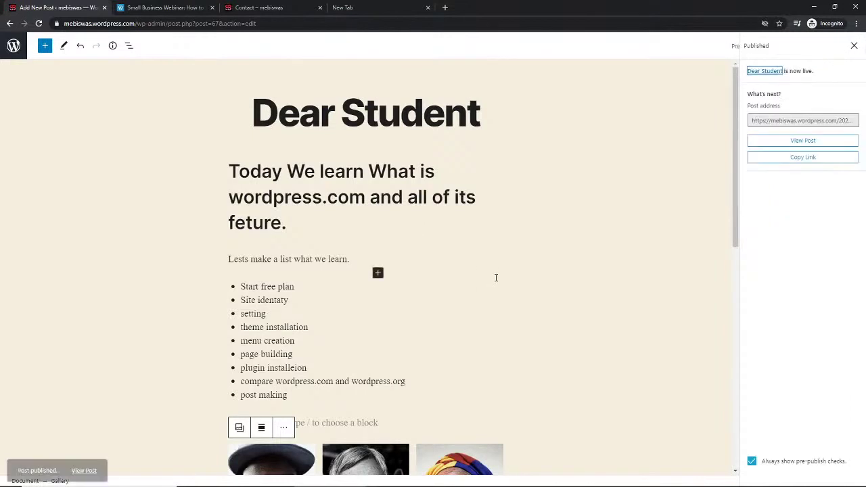
View the published "Dear Student" post on the live site and find its entry on the Blog page
click(789, 142)
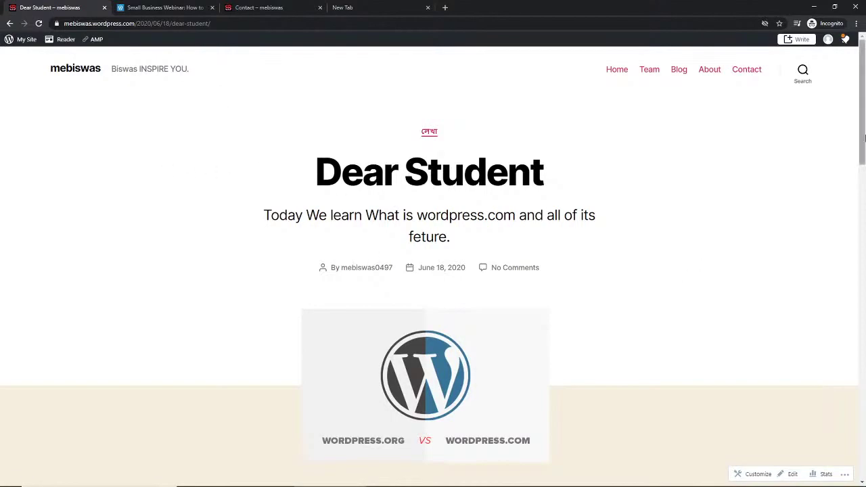
mouse_move(865, 139)
mouse_down()
mouse_move(864, 272)
mouse_move(865, 153)
mouse_up()
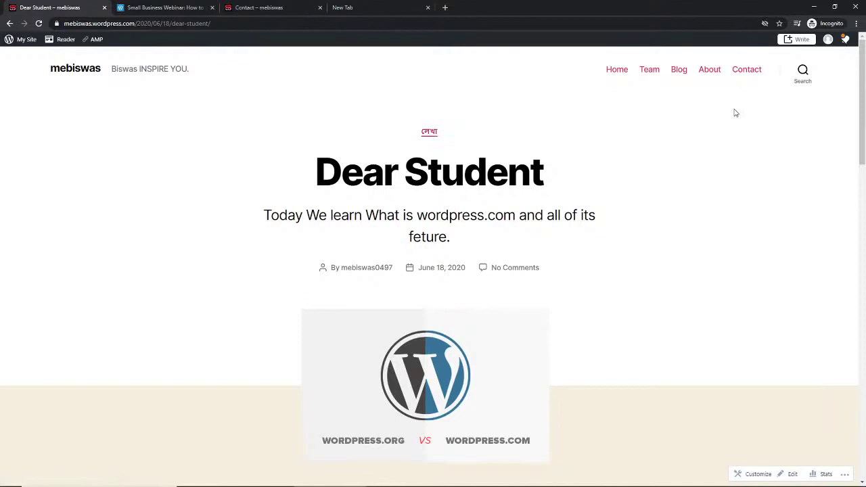
click(679, 69)
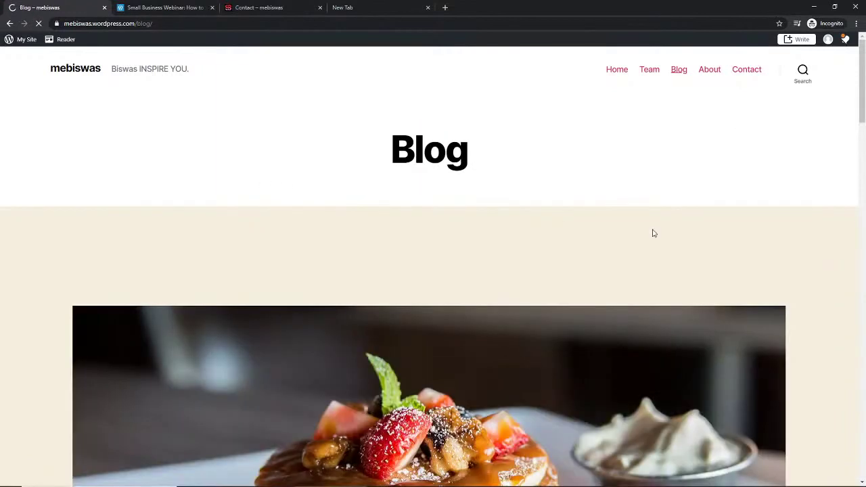
drag(864, 92, 864, 268)
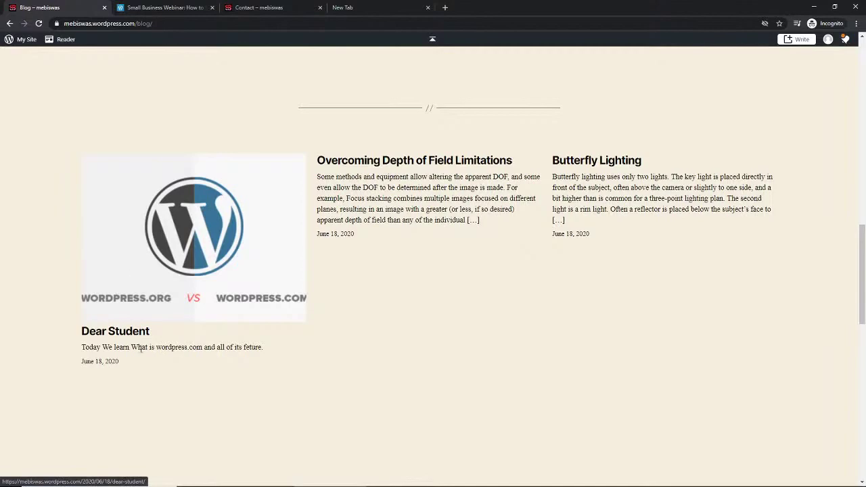
Open the "Dear Student" post from its blog entry, check its content and return to the site's WordPress.com dashboard
click(218, 277)
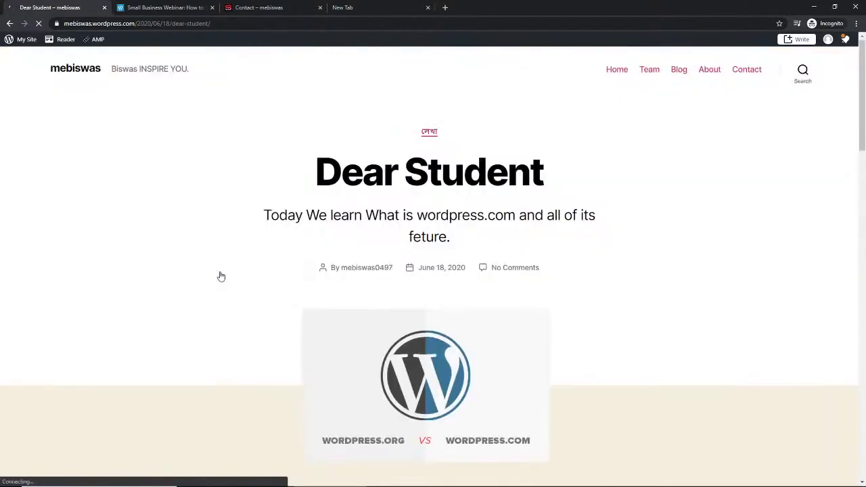
scroll(274, 275, down, 5)
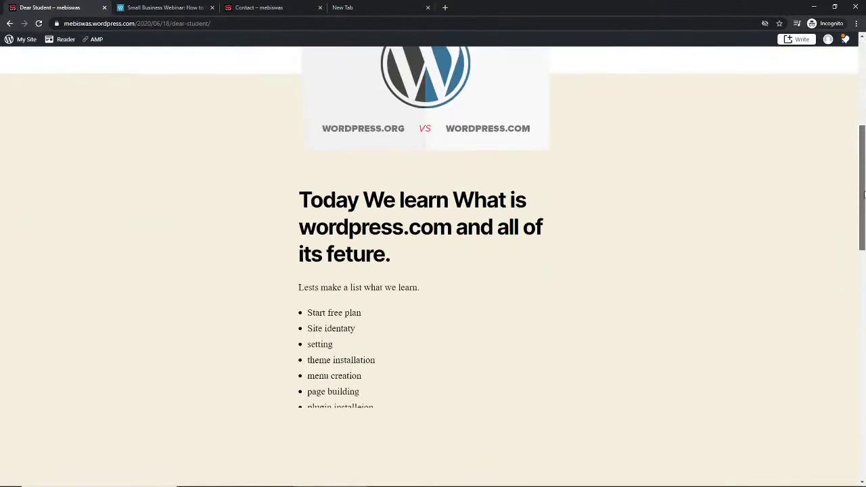
scroll(541, 203, up, 5)
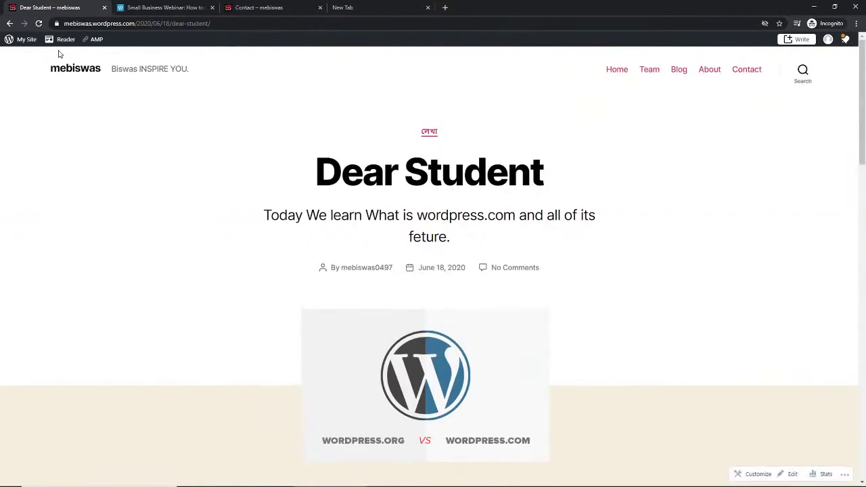
click(23, 39)
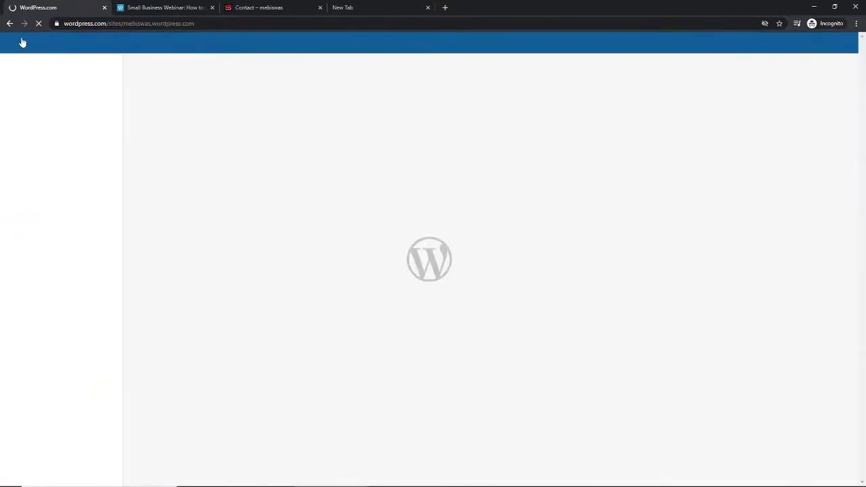